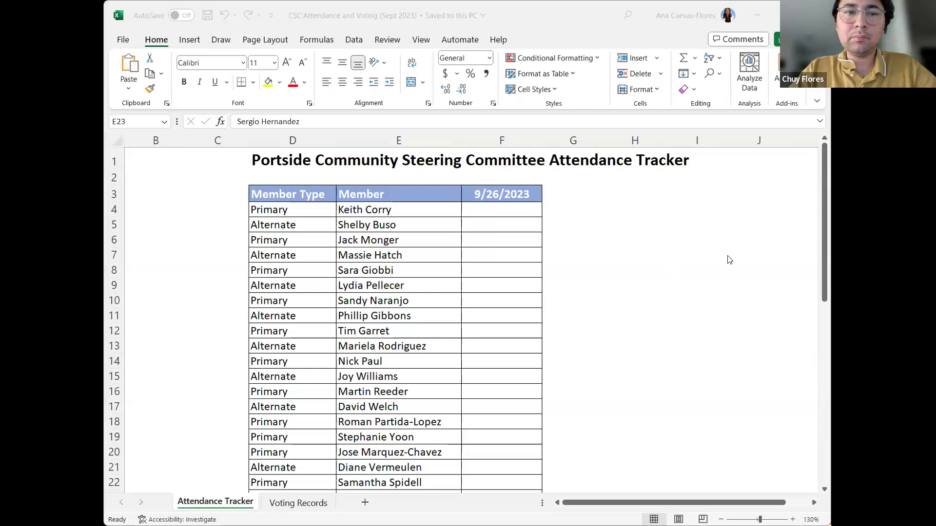
Record the 9/26/2023 attendance of the member in row 4 as Present.
left_click(518, 209)
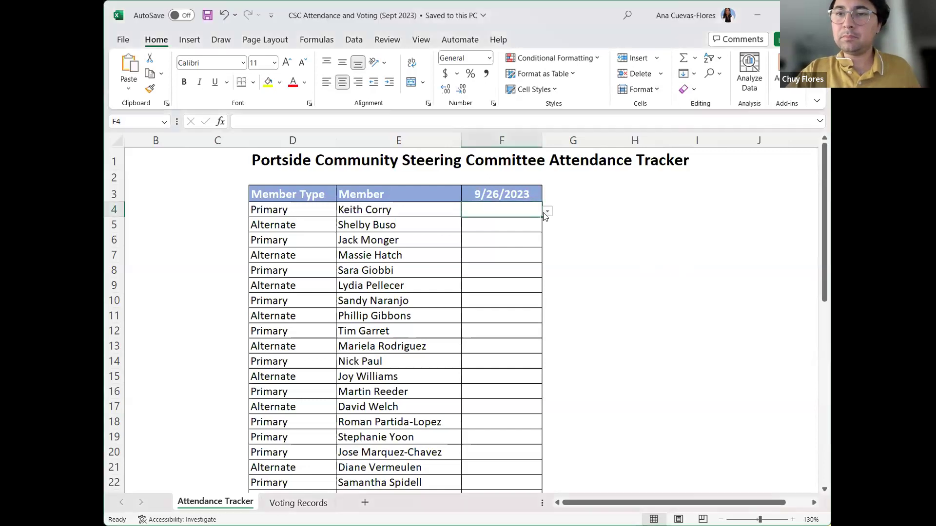
left_click(546, 212)
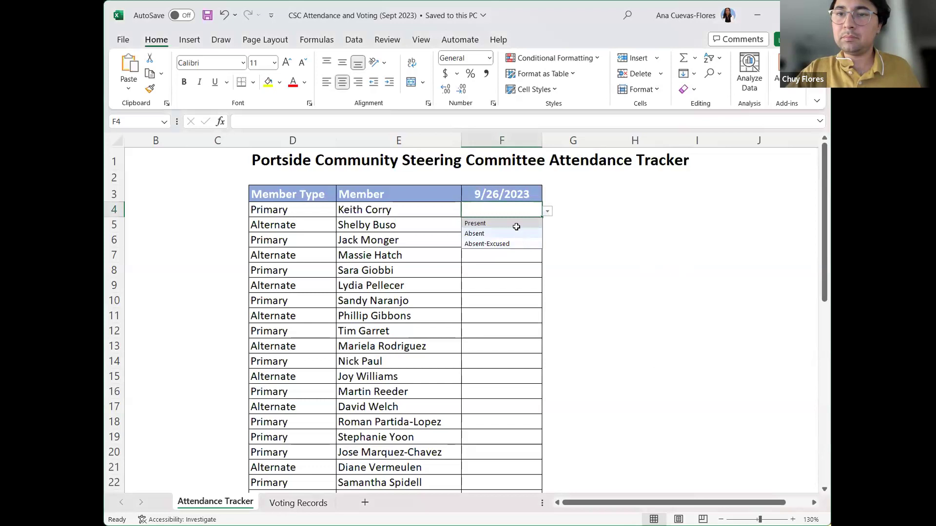
left_click(516, 233)
left_click(548, 211)
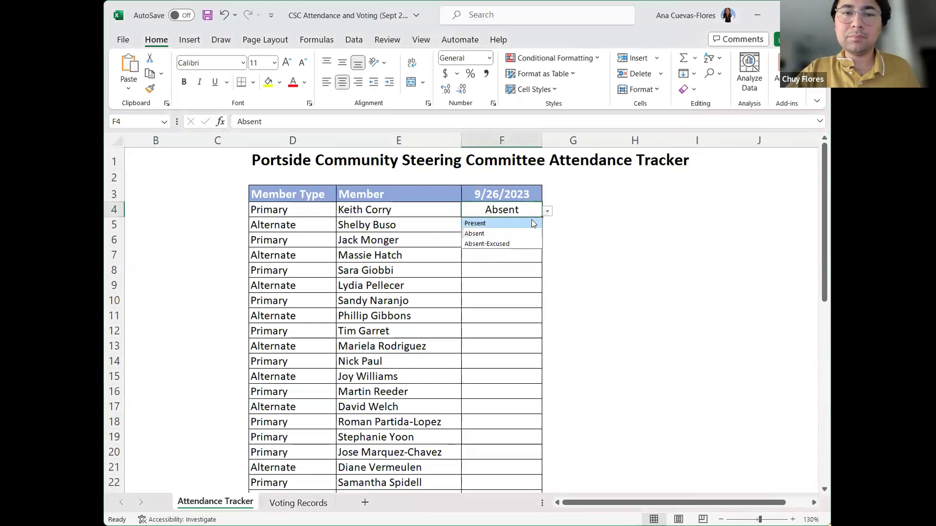
left_click(532, 223)
key("Return")
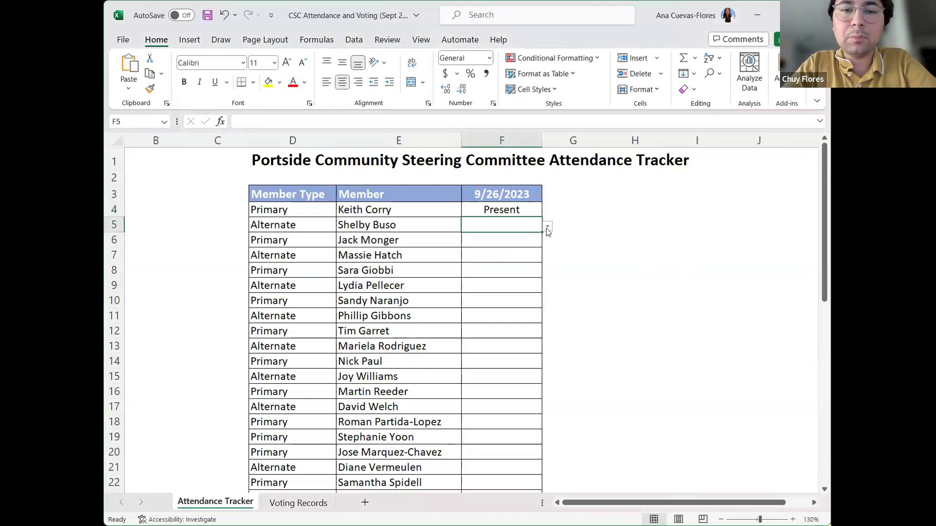
Mark the member in row 5 as Absent and the member in row 6 as Present for 9/26/2023.
left_click(547, 227)
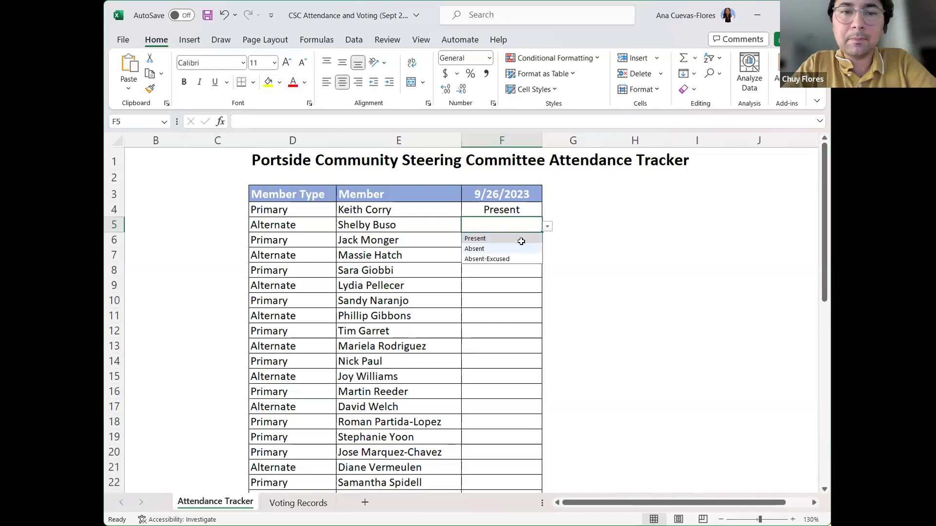
left_click(521, 248)
key("Return")
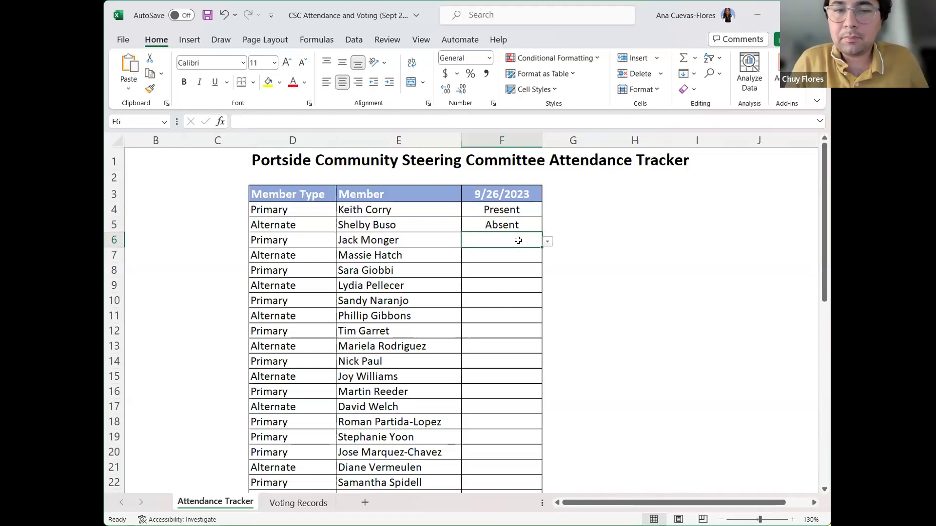
left_click(546, 242)
left_click(520, 249)
key("Return")
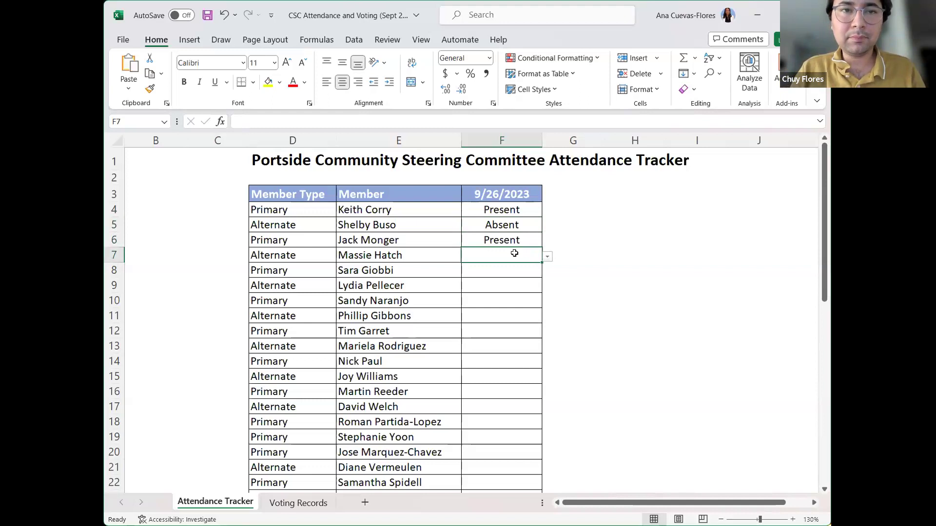
Mark the members in rows 7 and 8 as Present in the 9/26/2023 column.
left_click(546, 257)
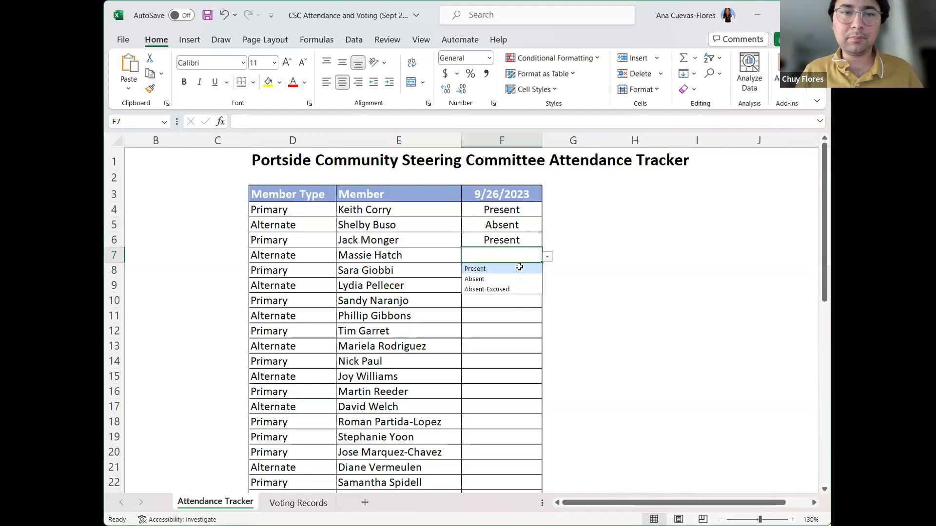
left_click(520, 267)
key("Return")
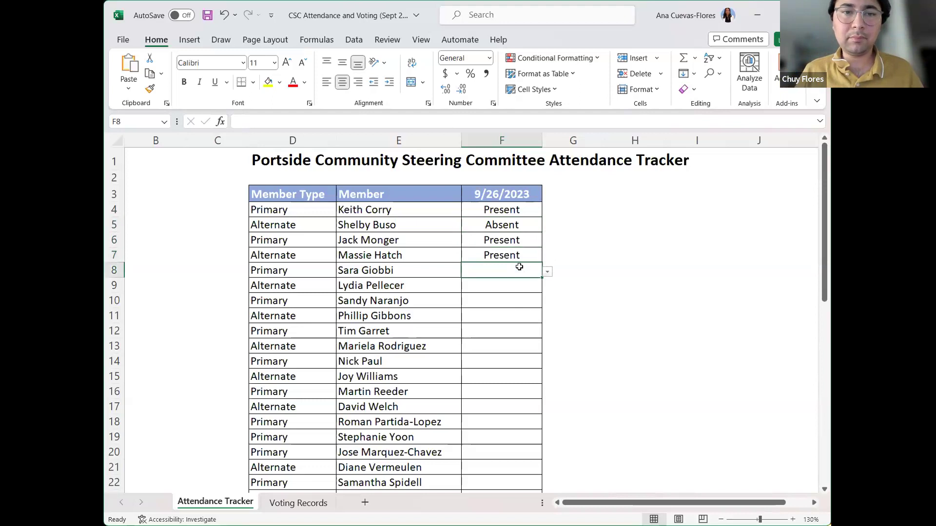
left_click(547, 272)
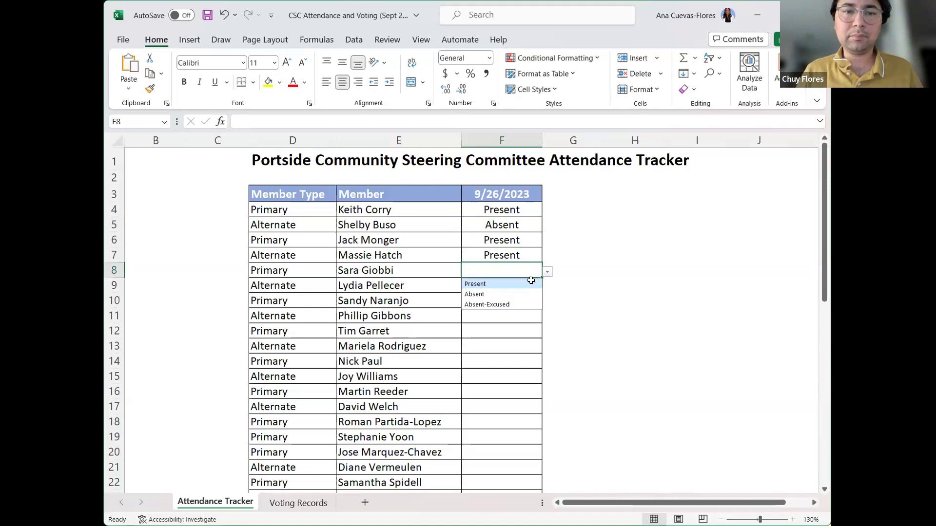
left_click(534, 285)
left_click(536, 282)
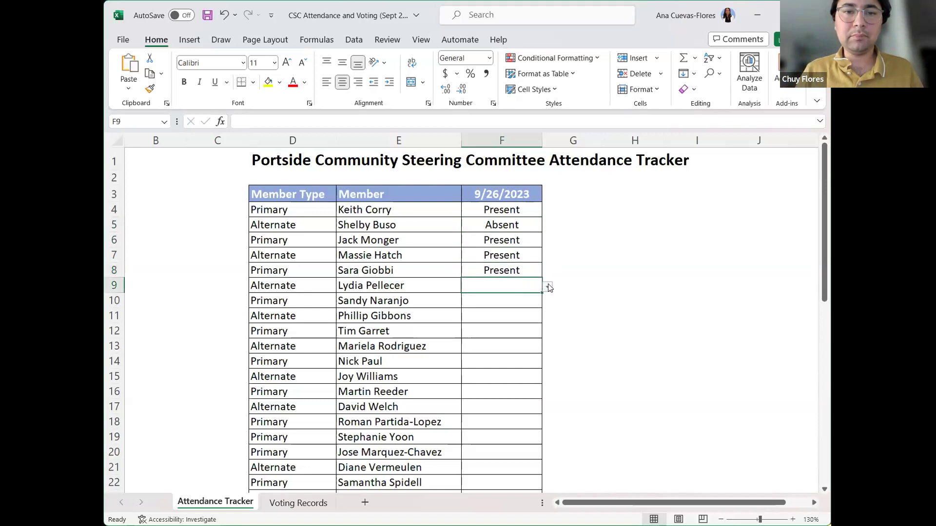
Mark the members in rows 9 and 10 as Present in the 9/26/2023 column.
left_click(549, 288)
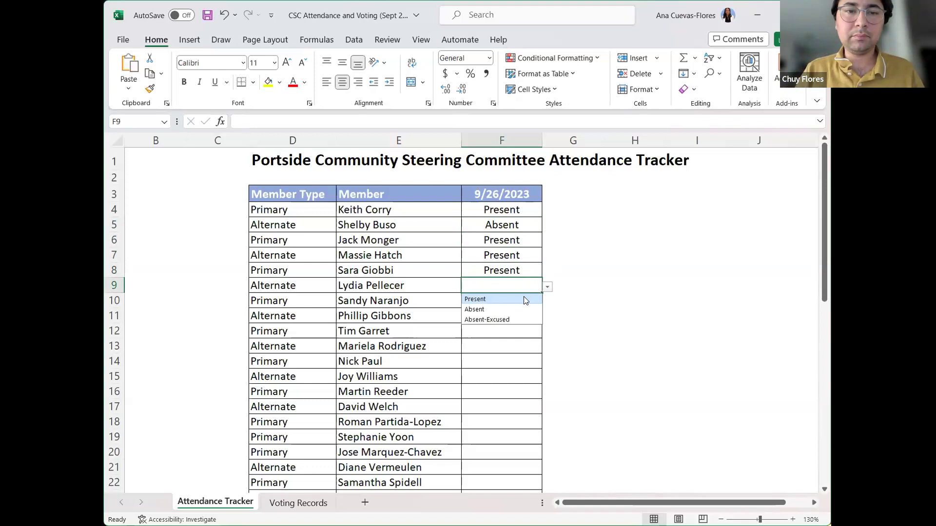
left_click(522, 300)
left_click(512, 298)
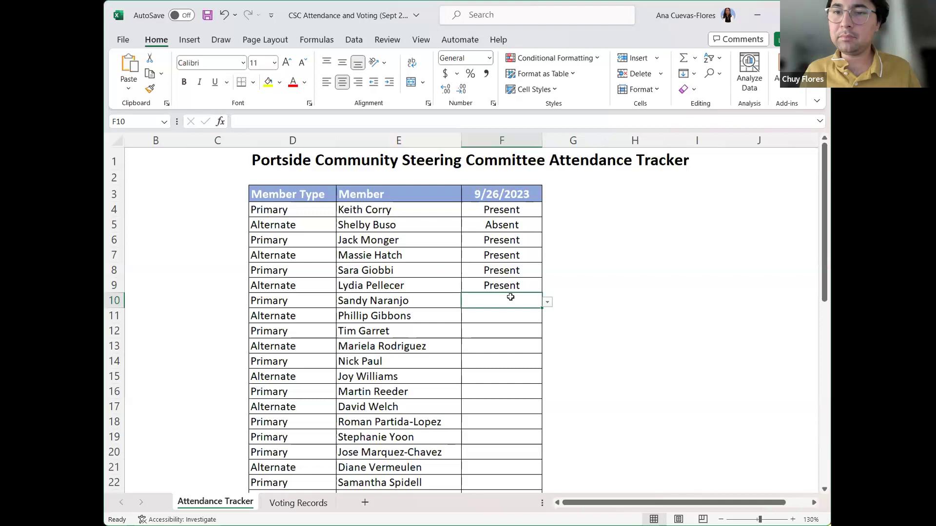
left_click(545, 306)
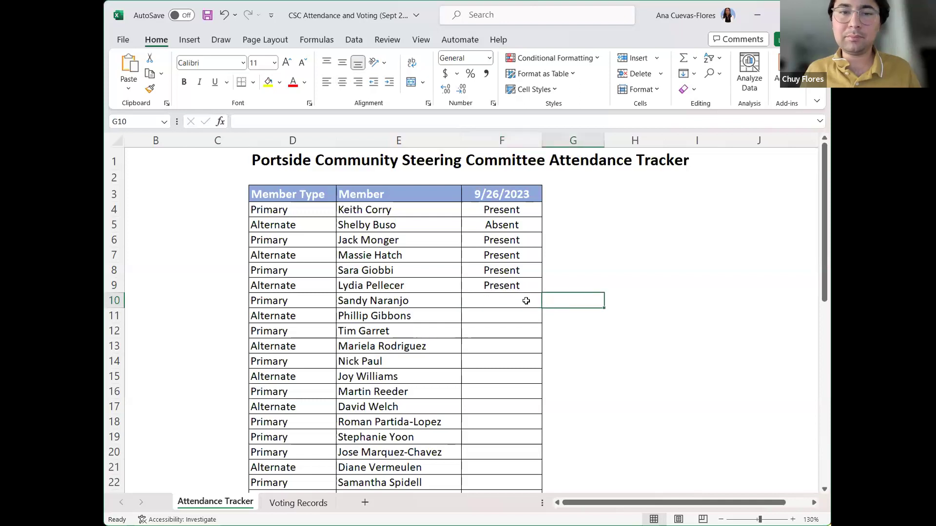
left_click(526, 301)
left_click(547, 303)
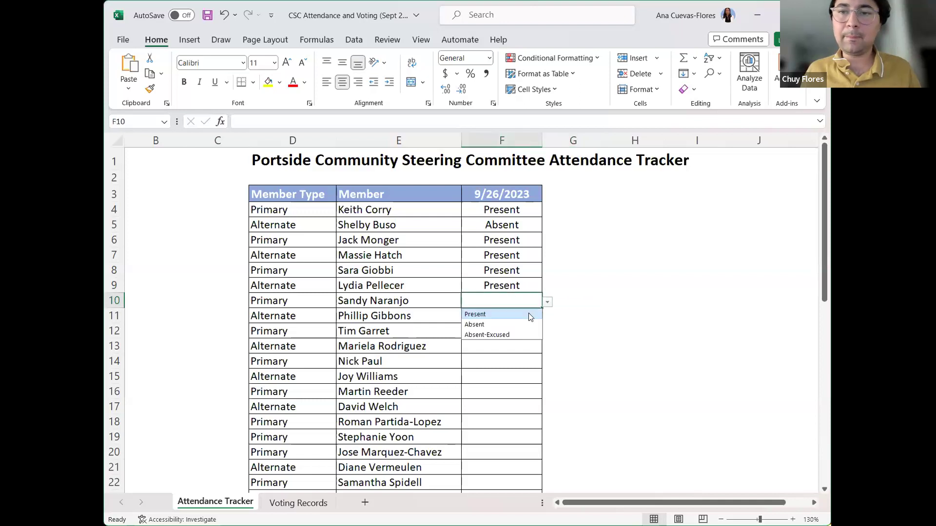
left_click(489, 316)
left_click(489, 317)
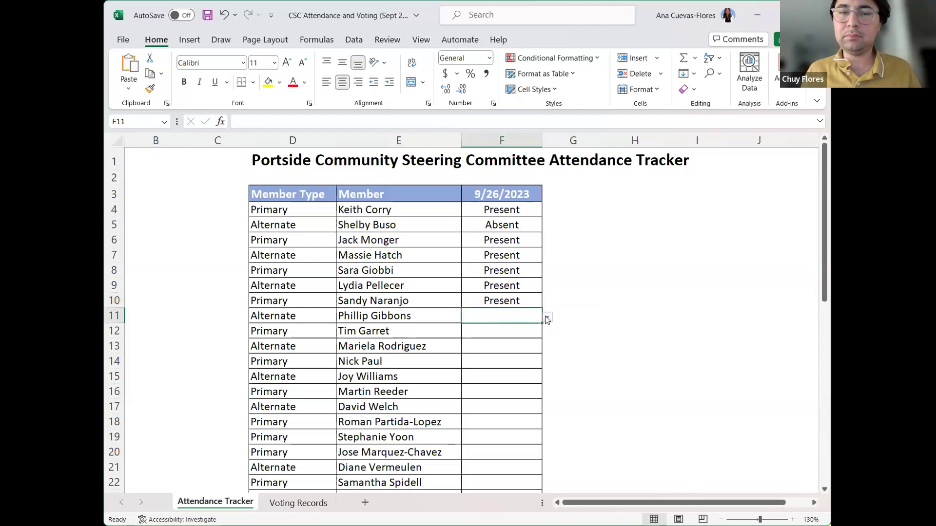
Mark the members in rows 11 and 12 as Present in the 9/26/2023 column.
left_click(547, 318)
left_click(513, 331)
left_click(495, 330)
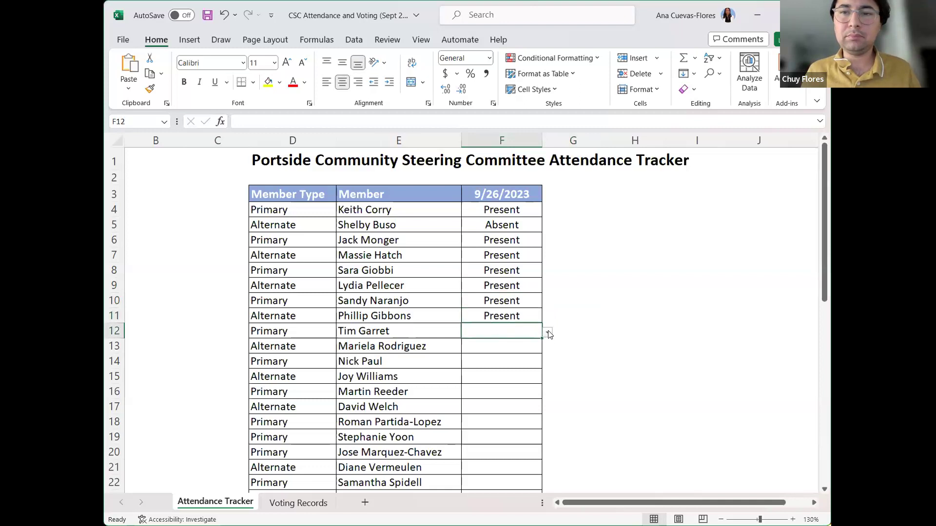
left_click(548, 332)
left_click(516, 346)
left_click(516, 347)
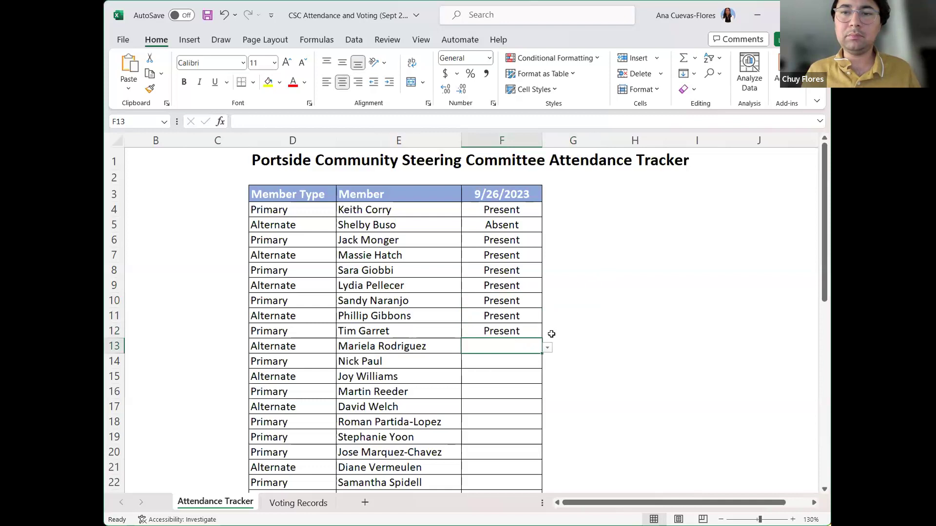
Mark the member in row 13 as Absent and the member in row 14 as Present for 9/26/2023.
left_click(547, 348)
left_click(523, 370)
left_click(505, 364)
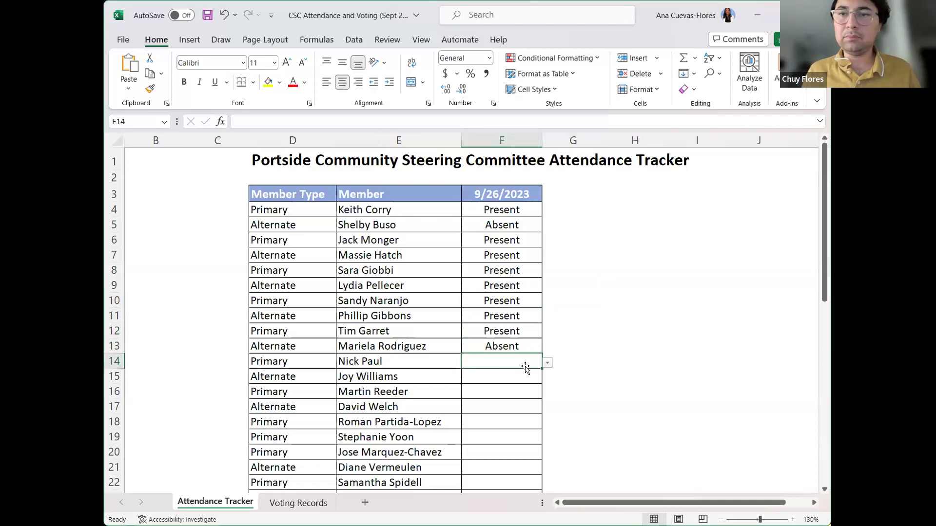
key("alt+Down")
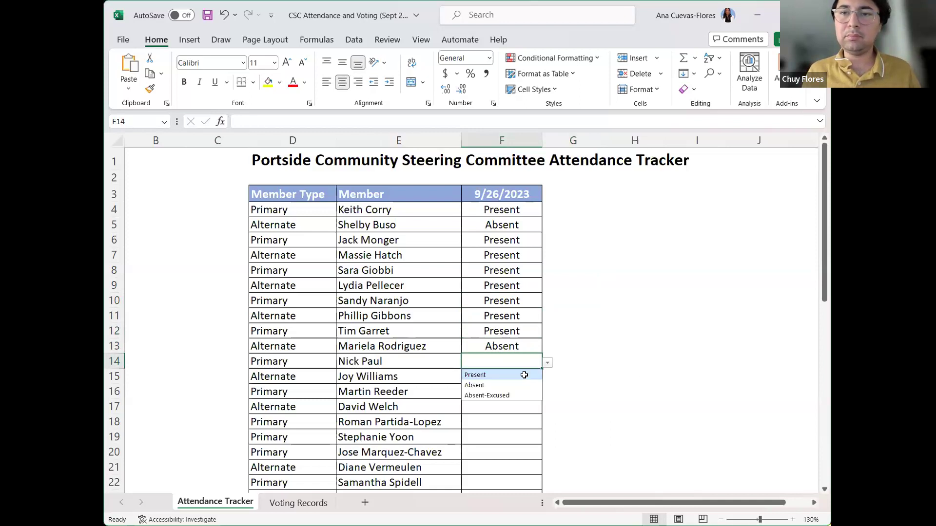
key("Return")
Mark the members in rows 15 and 16 as Present in the 9/26/2023 column.
scroll(586, 314, "down", 1)
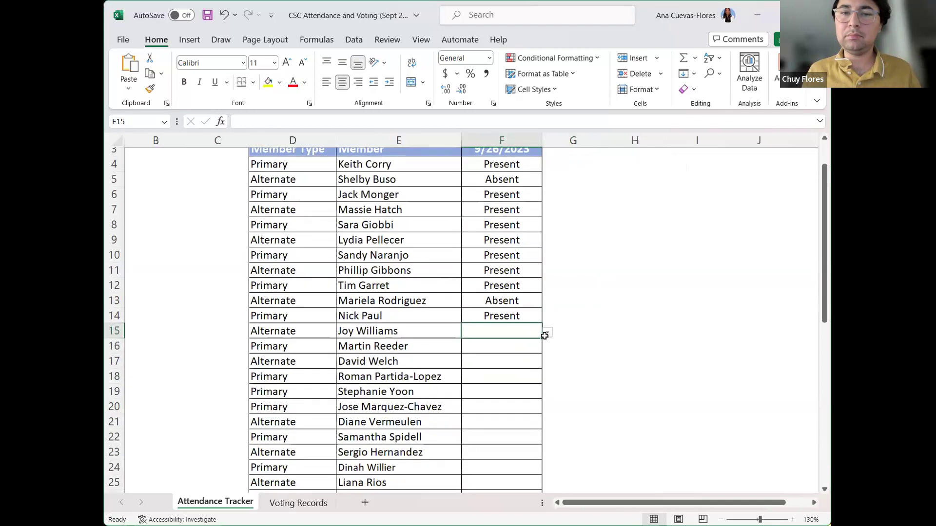
key("alt+Down")
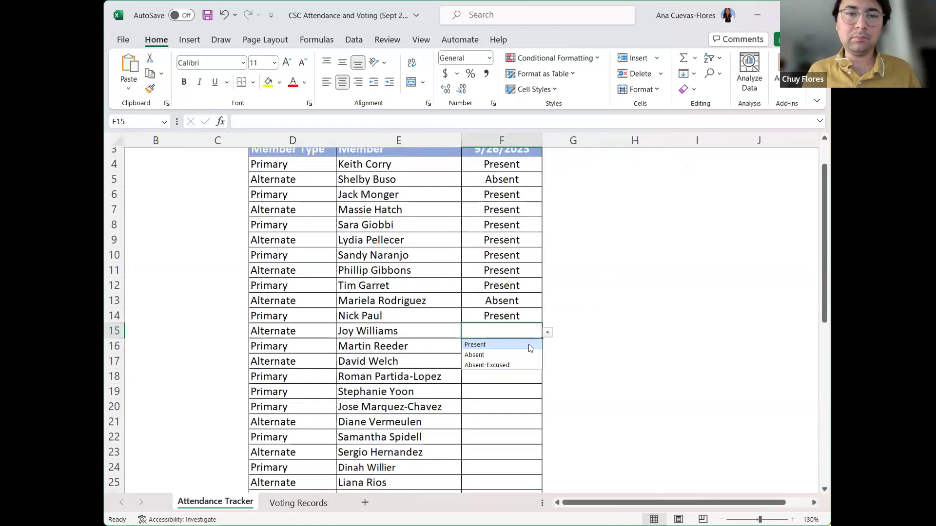
key("Return")
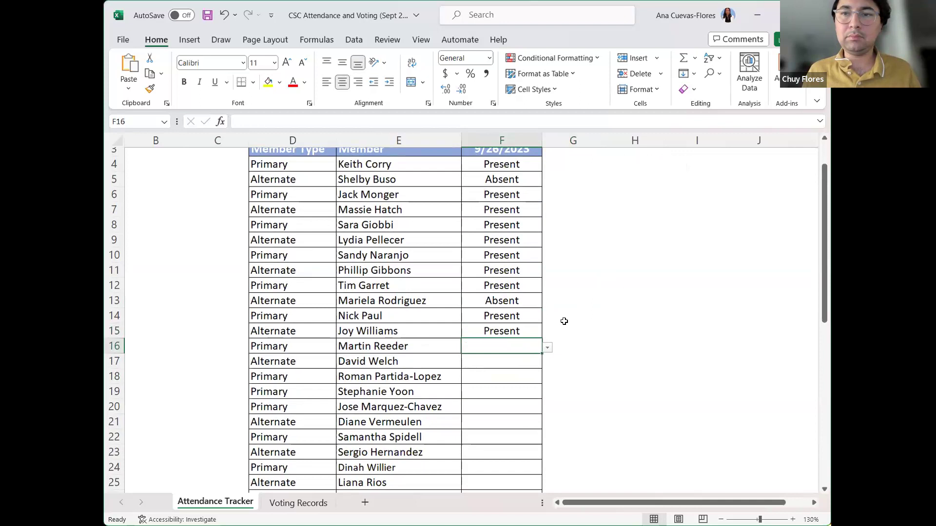
left_click(547, 347)
key("Return")
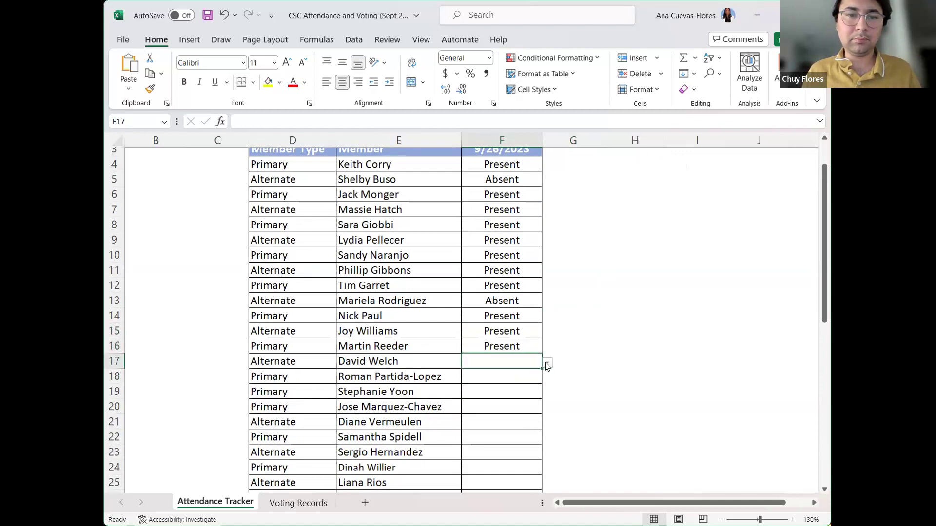
Mark the member in row 17 as Absent and the member in row 18 as Present for 9/26/2023.
left_click(547, 366)
key("Return")
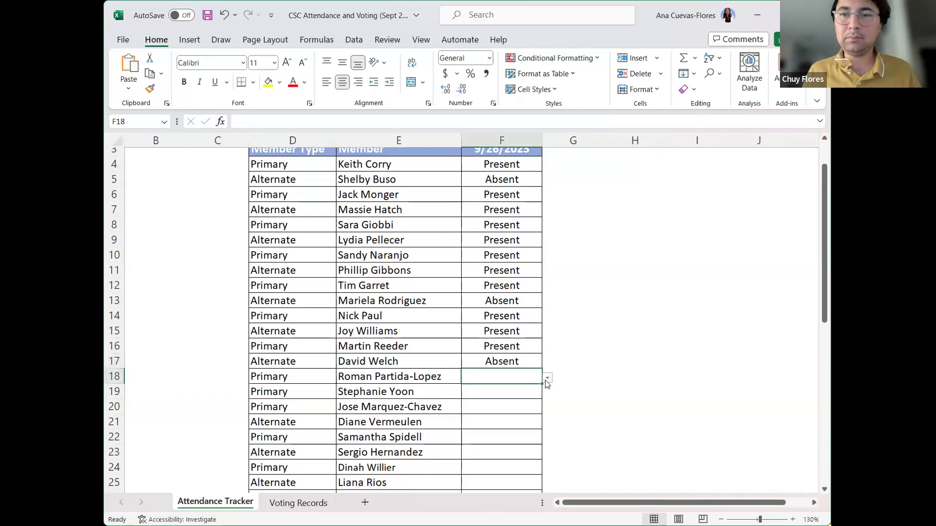
left_click(547, 379)
left_click(531, 390)
key("Return")
Mark the member in row 19 as Absent and the member in row 20 as Present for 9/26/2023.
scroll(607, 315, "down", 1)
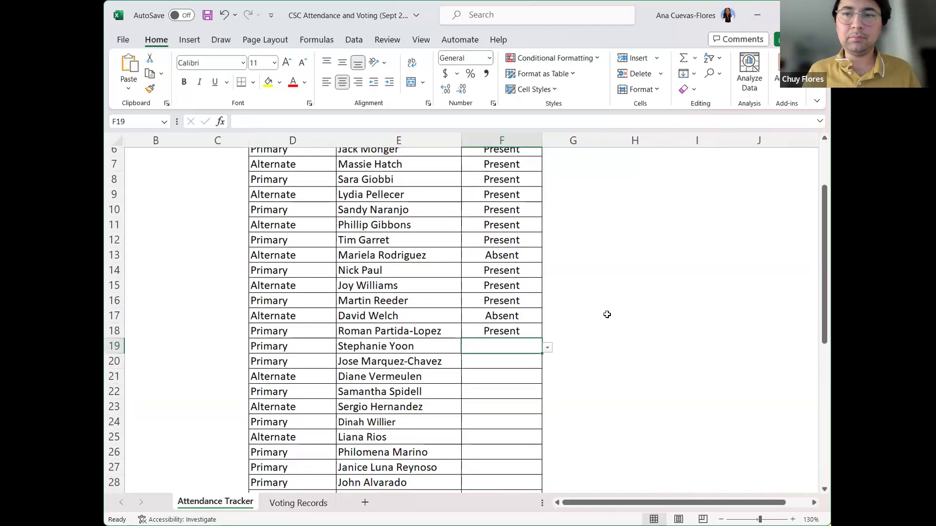
scroll(590, 317, "down", 1)
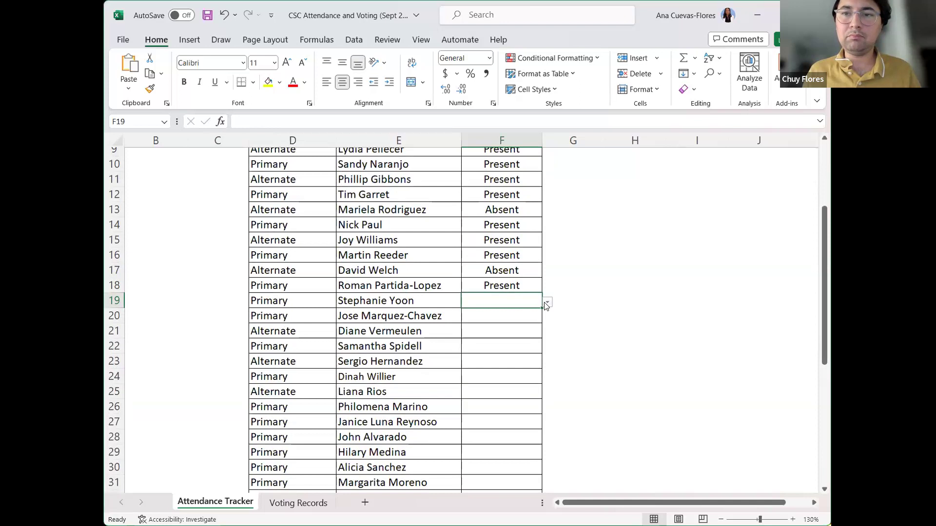
left_click(546, 303)
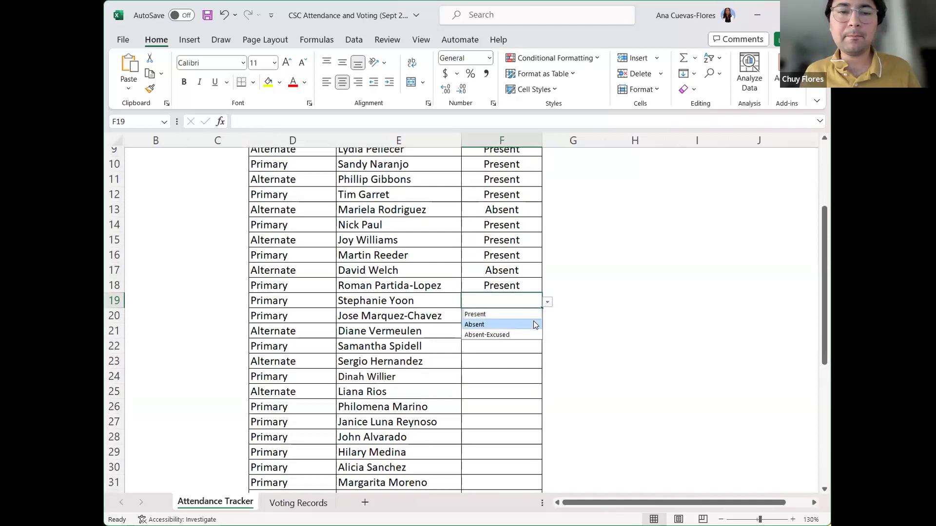
left_click(534, 324)
key("Return")
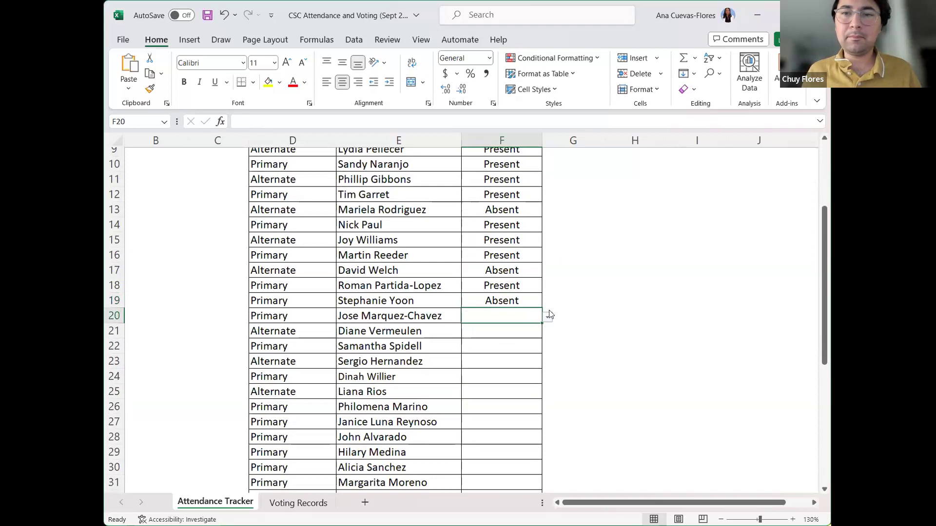
left_click(547, 318)
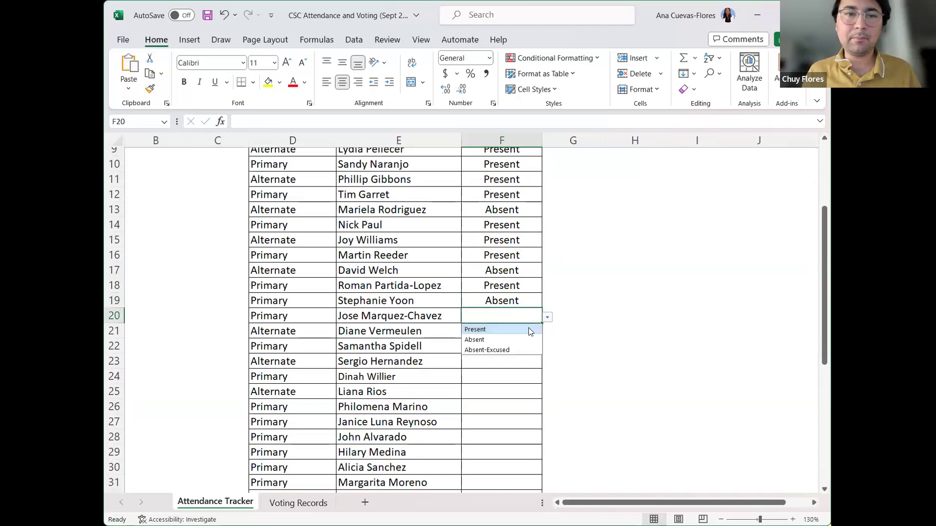
left_click(529, 328)
key("Return")
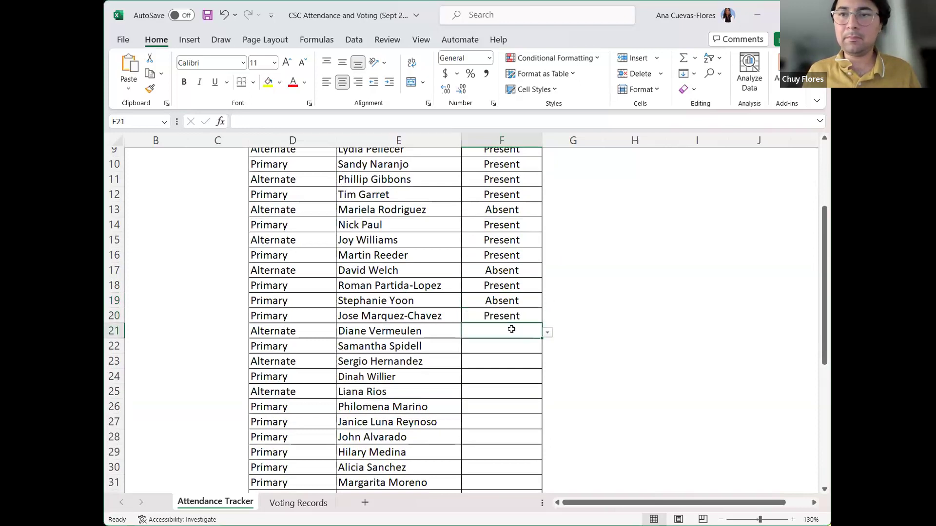
Record the 9/26/2023 attendance of the alternate member in row 21 as Present.
left_click(546, 333)
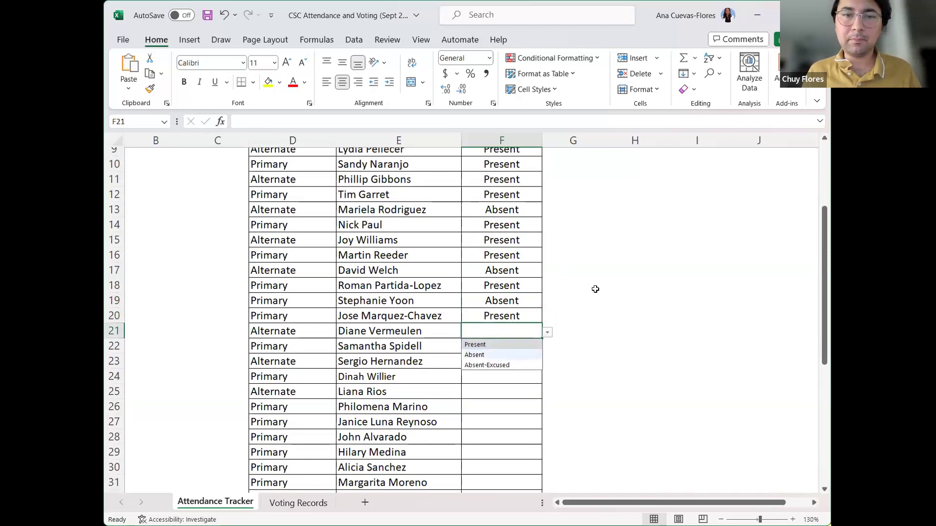
key("Return")
scroll(547, 290, "down", 1)
left_click(548, 288)
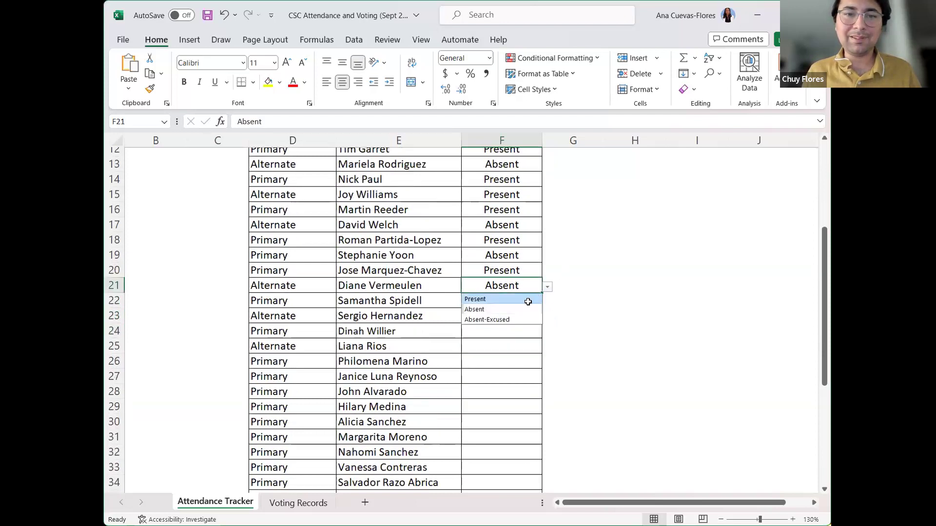
key("Return")
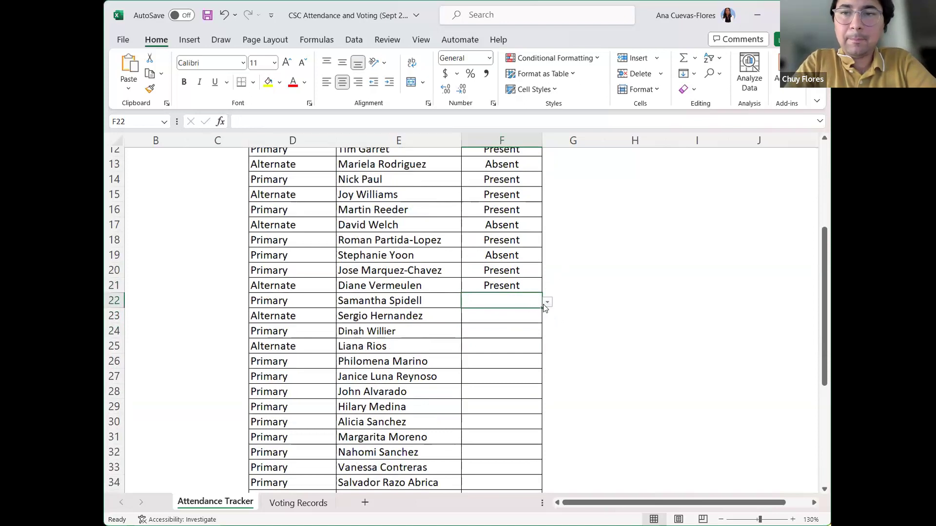
Mark the member in row 22 as Present and the alternate in row 23 as Absent for 9/26/2023.
left_click(547, 303)
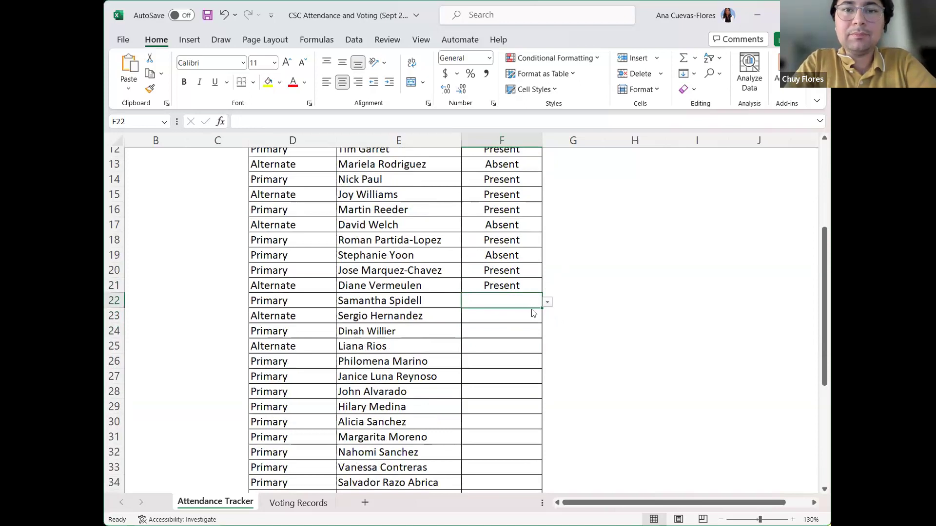
left_click(530, 311)
left_click(524, 314)
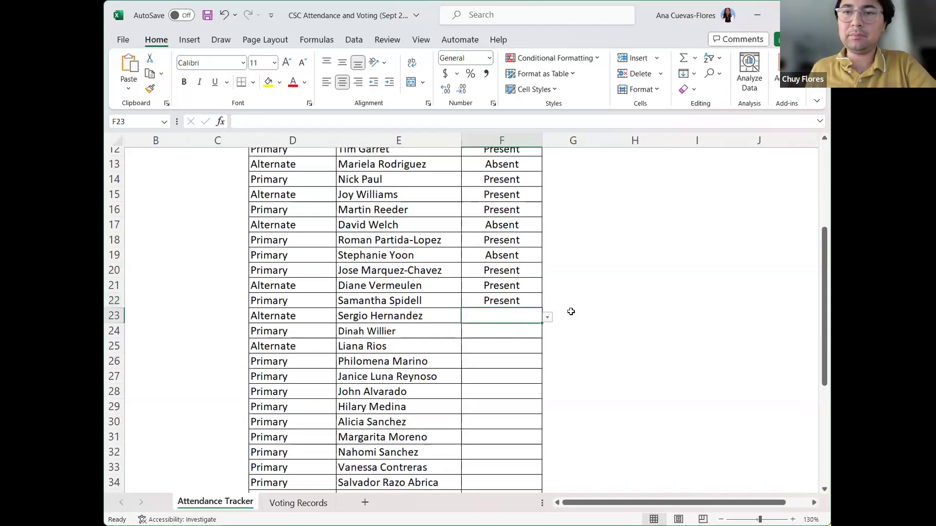
scroll(570, 312, "down", 1)
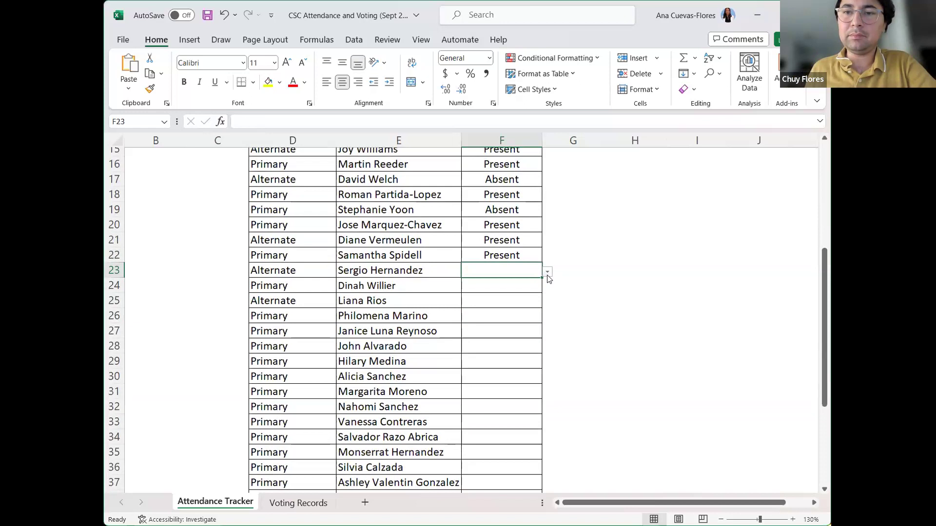
left_click(547, 273)
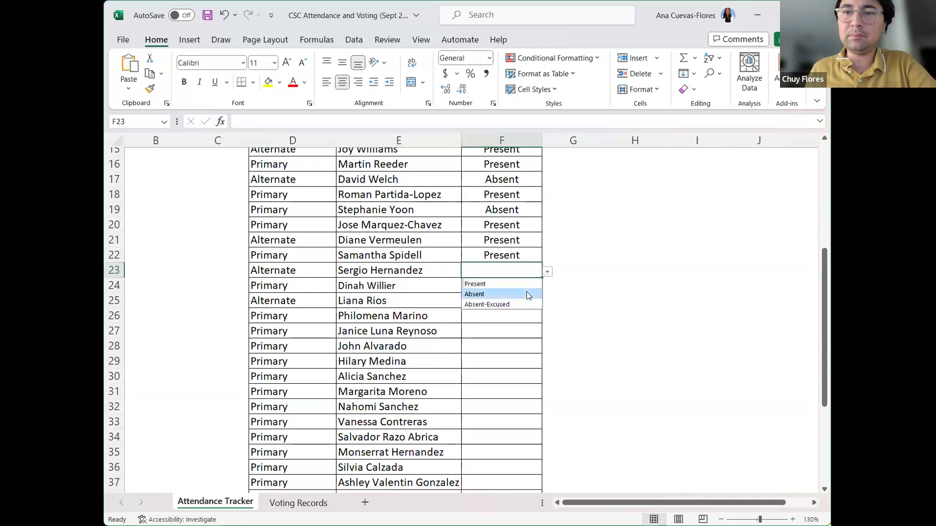
left_click(528, 295)
key("Return")
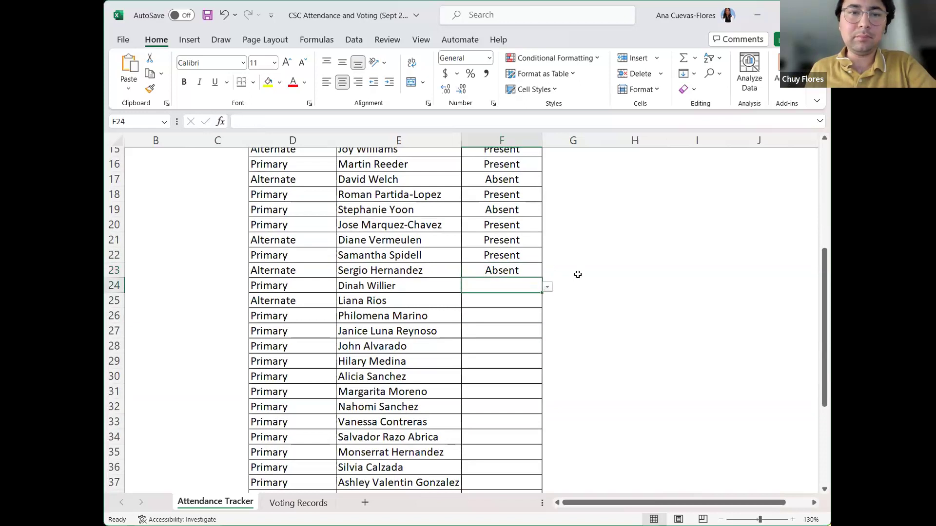
Mark the member in row 24 as Present and the alternate in row 25 as Absent for 9/26/2023.
scroll(577, 272, "down", 1)
left_click(547, 243)
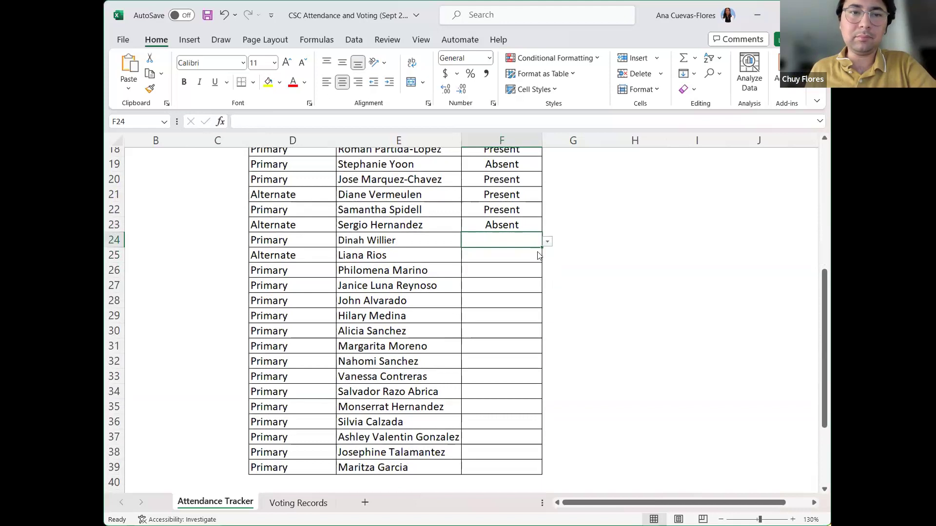
left_click(537, 251)
key("Return")
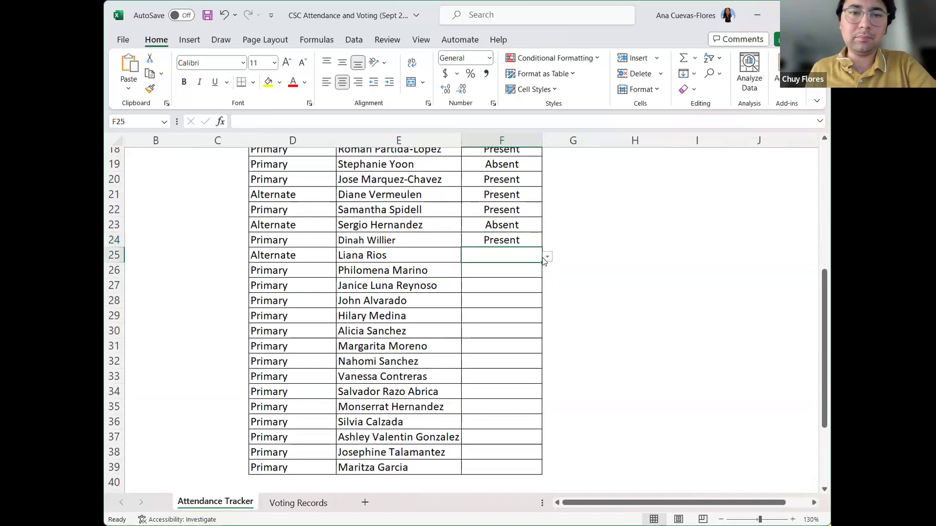
left_click(546, 257)
left_click(531, 280)
key("Return")
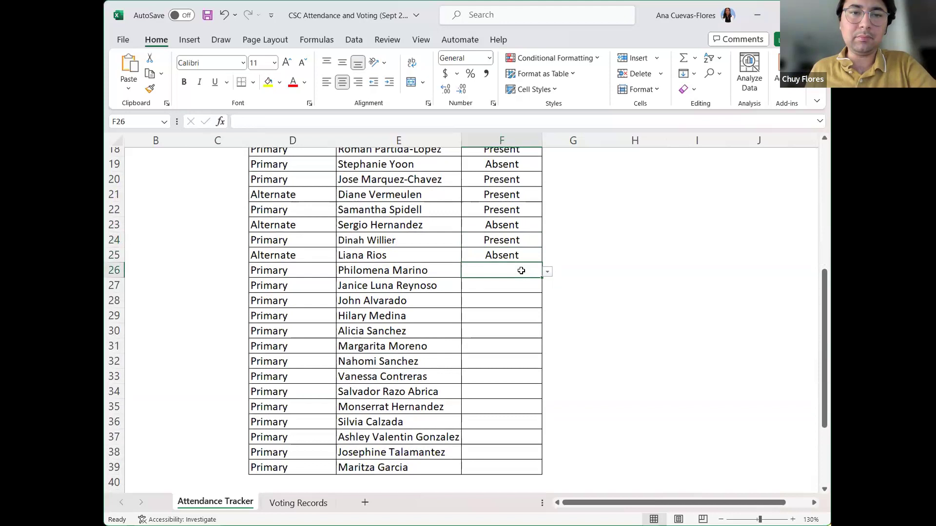
Mark the member in row 26 as Absent and the member in row 27 as Present for 9/26/2023.
left_click(547, 272)
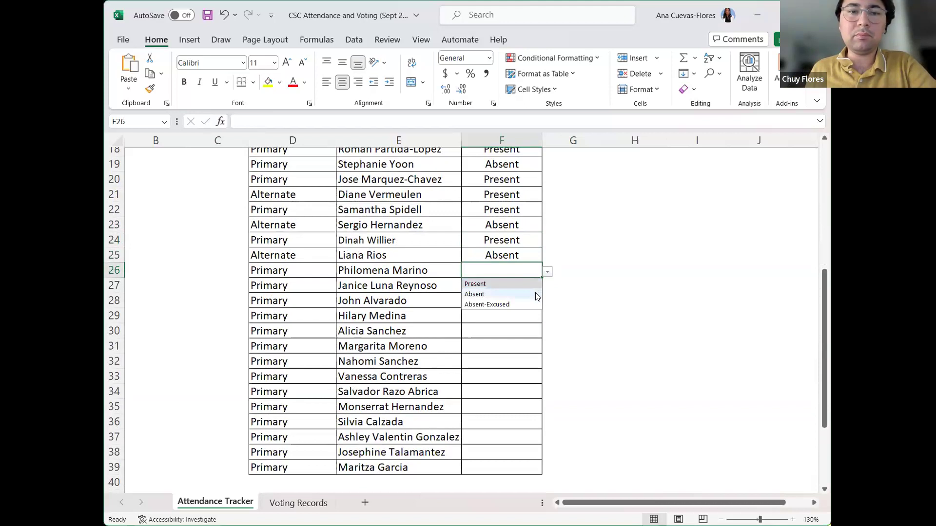
left_click(537, 295)
key("Return")
left_click(547, 288)
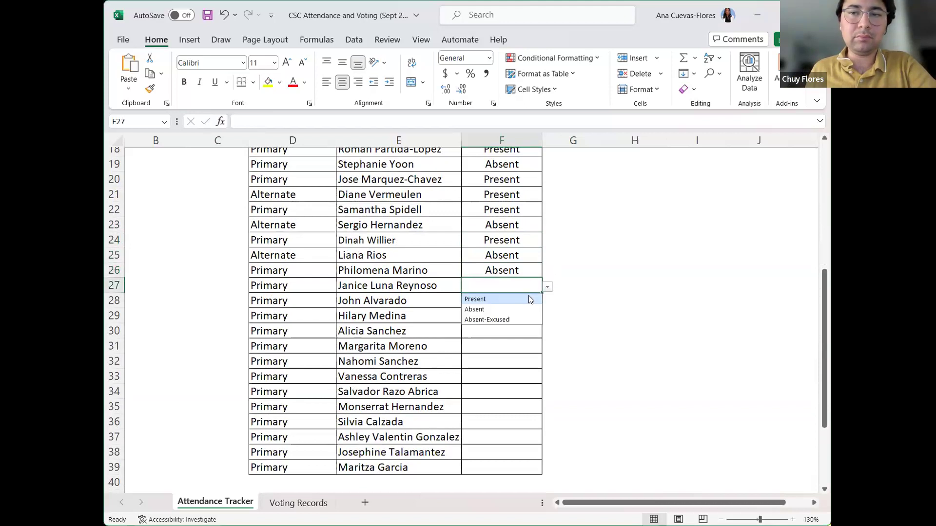
left_click(530, 300)
key("Return")
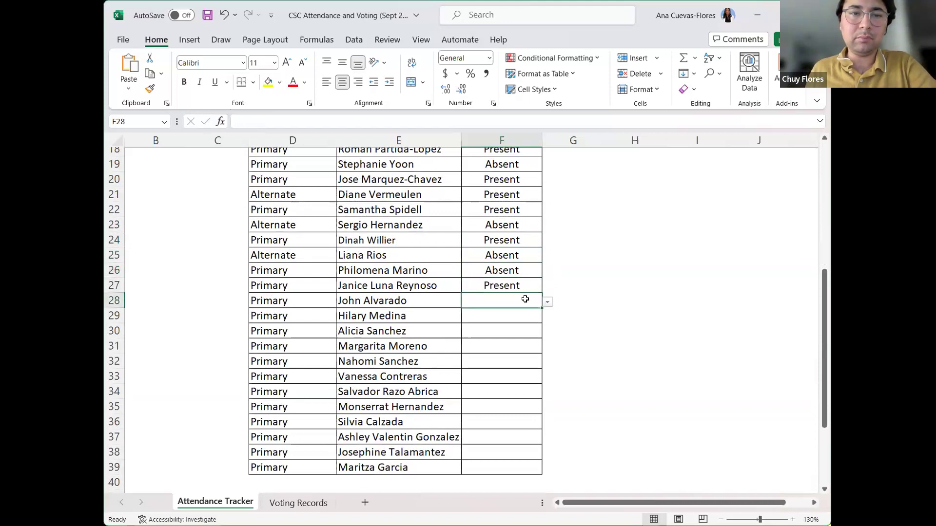
Mark the member in row 28 as Present and the member in row 29 as Absent for 9/26/2023.
left_click(546, 302)
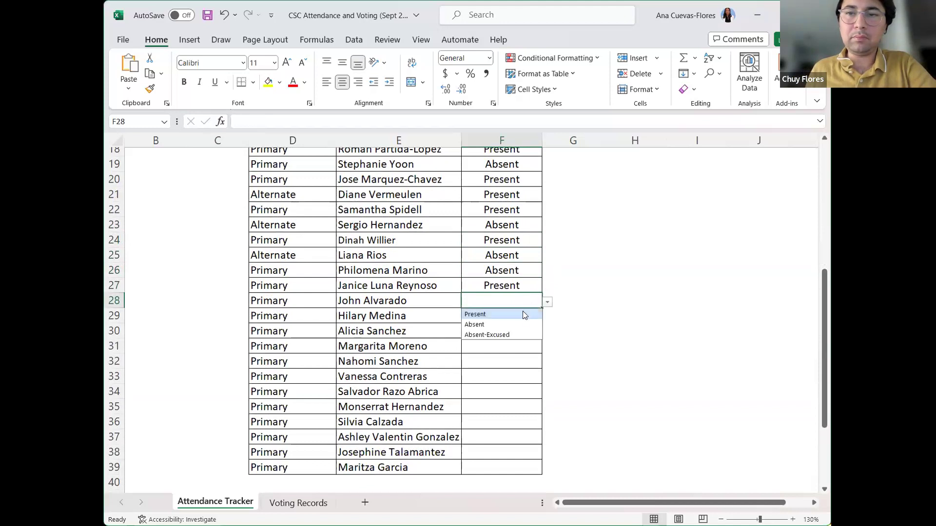
left_click(523, 313)
key("Return")
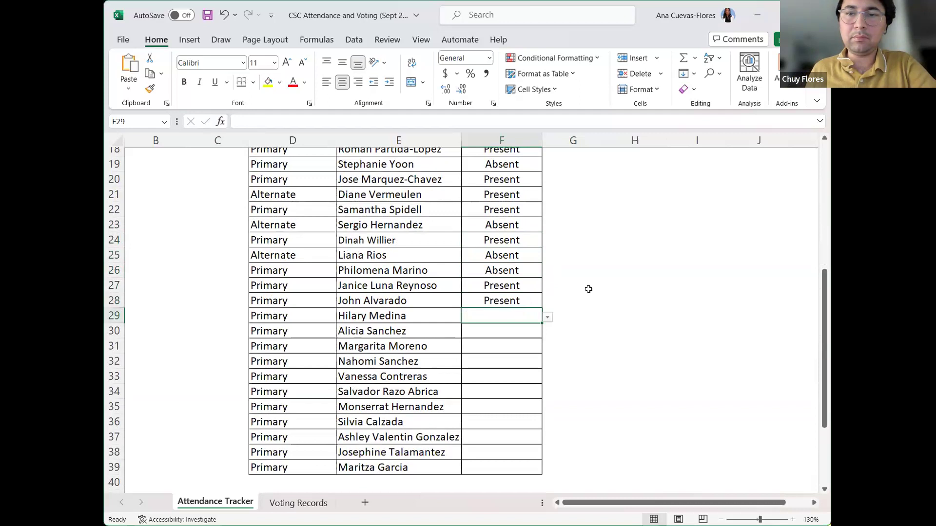
scroll(585, 290, "down", 1)
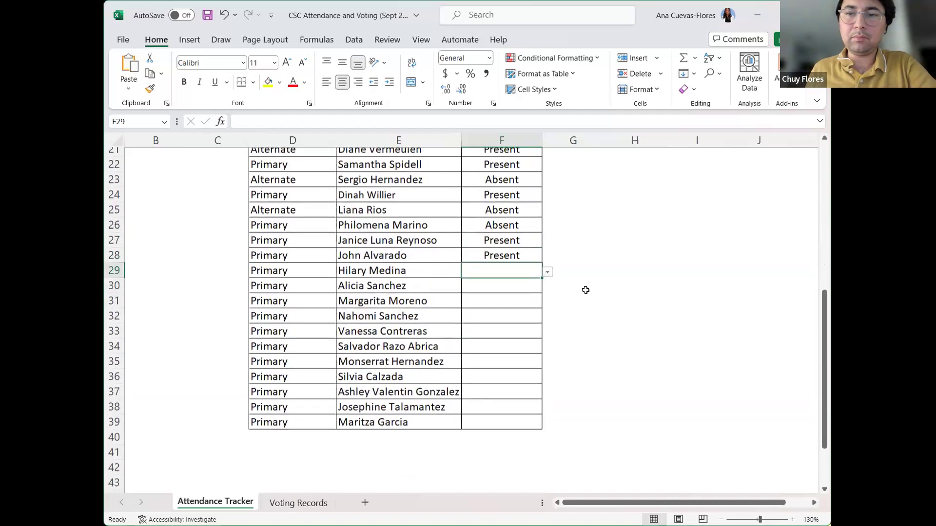
left_click(548, 273)
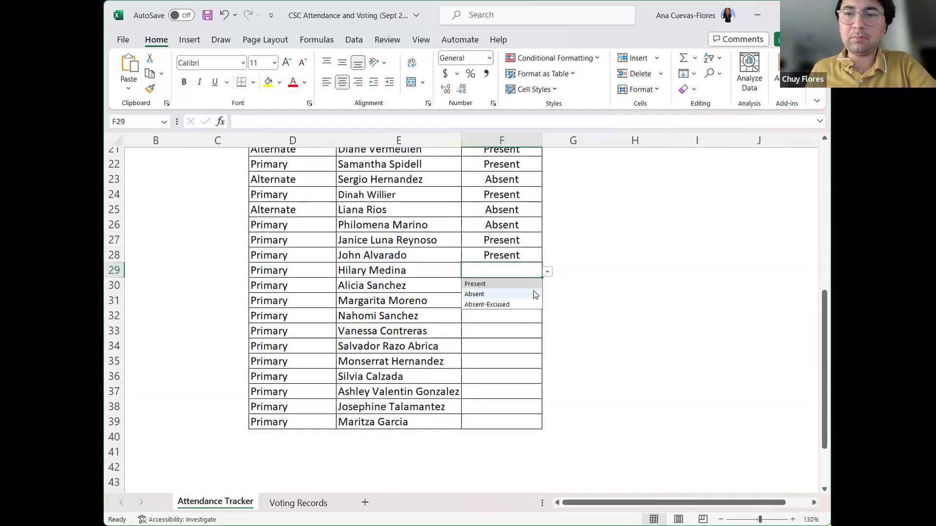
left_click(534, 293)
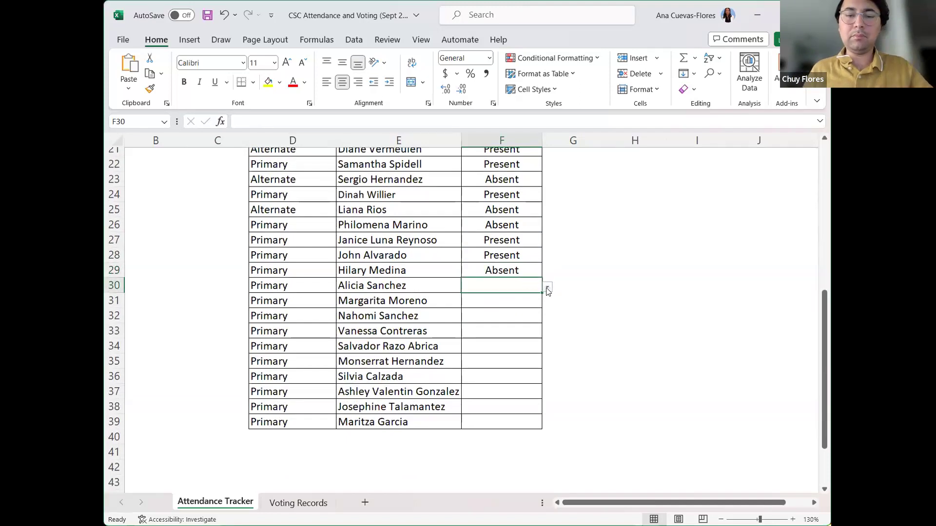
Mark the members in rows 30 and 31 as Present in the 9/26/2023 column.
left_click(548, 289)
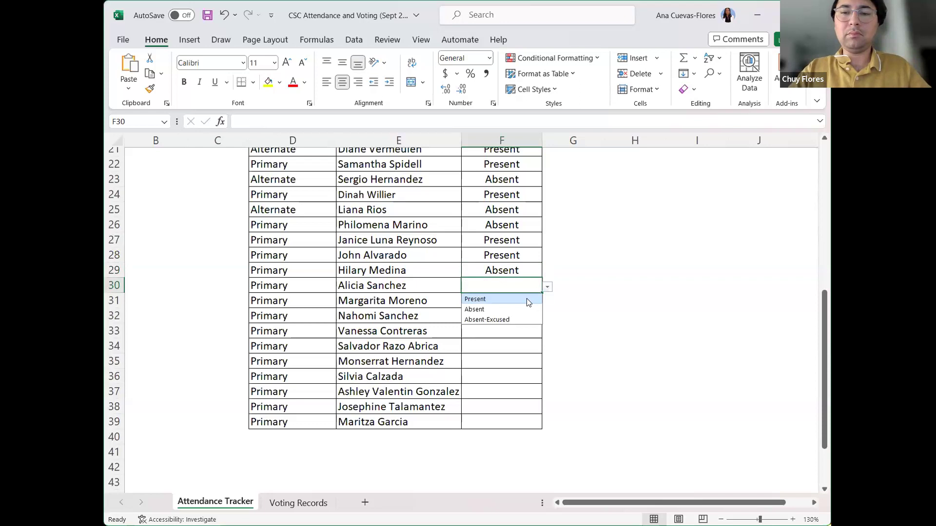
left_click(527, 299)
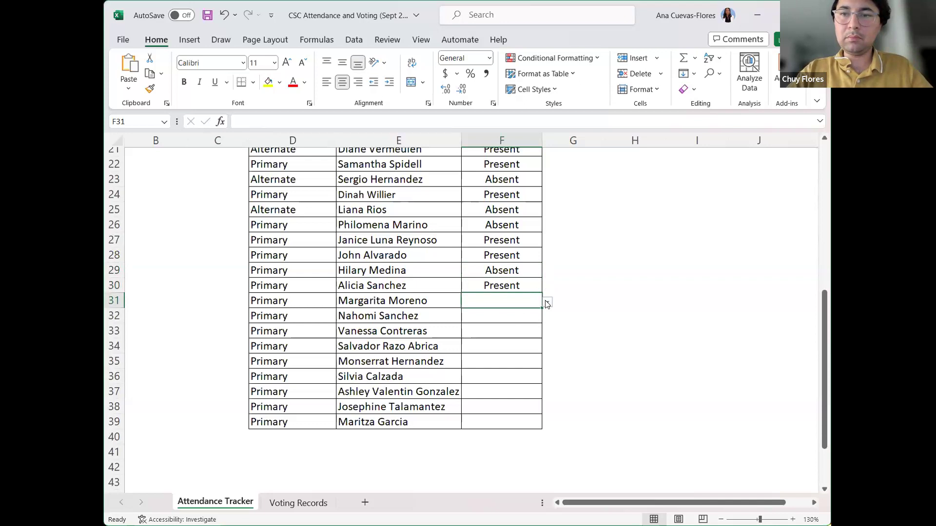
left_click(547, 303)
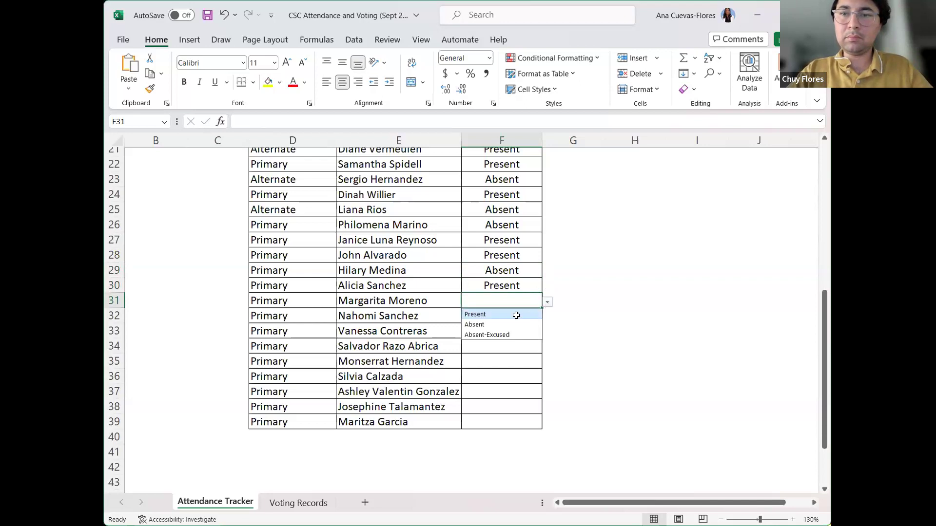
left_click(515, 315)
left_click(516, 315)
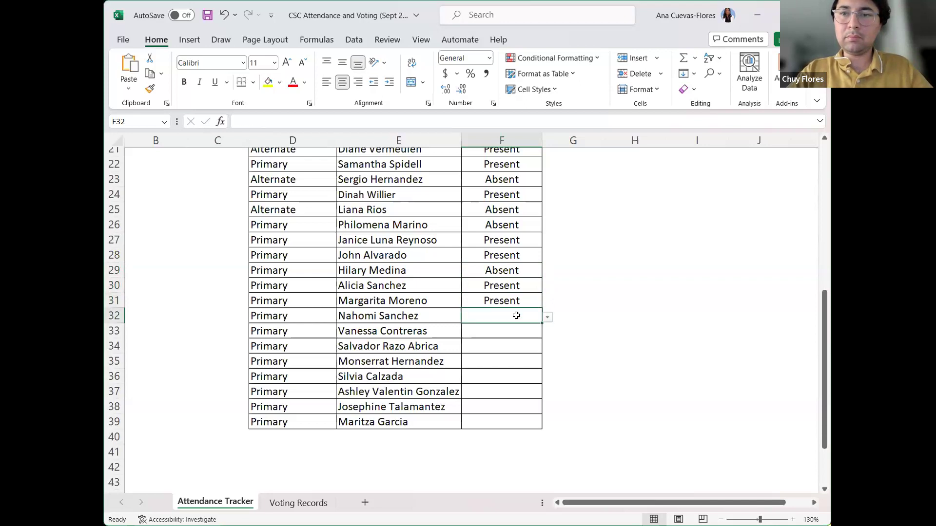
Mark the members in rows 32 and 33 as Absent in the 9/26/2023 column.
left_click(547, 318)
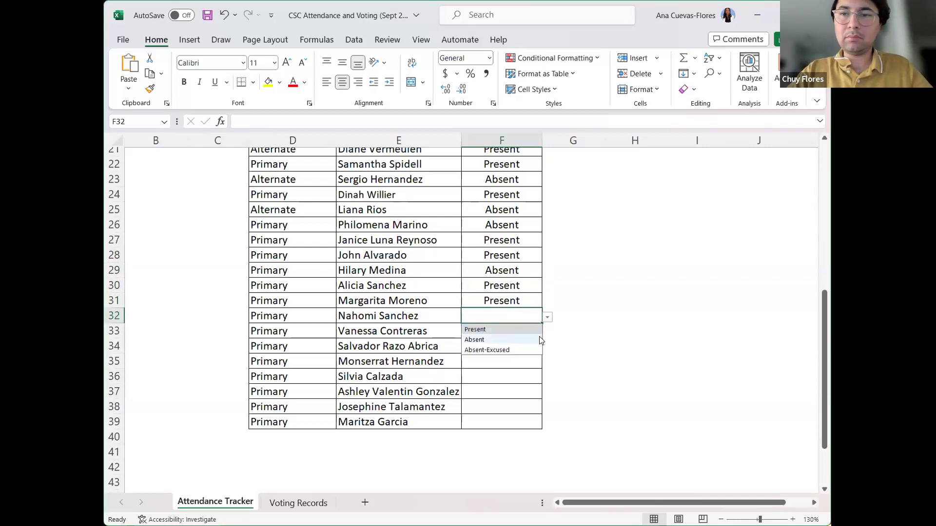
left_click(532, 337)
left_click(532, 331)
scroll(603, 279, "down", 1)
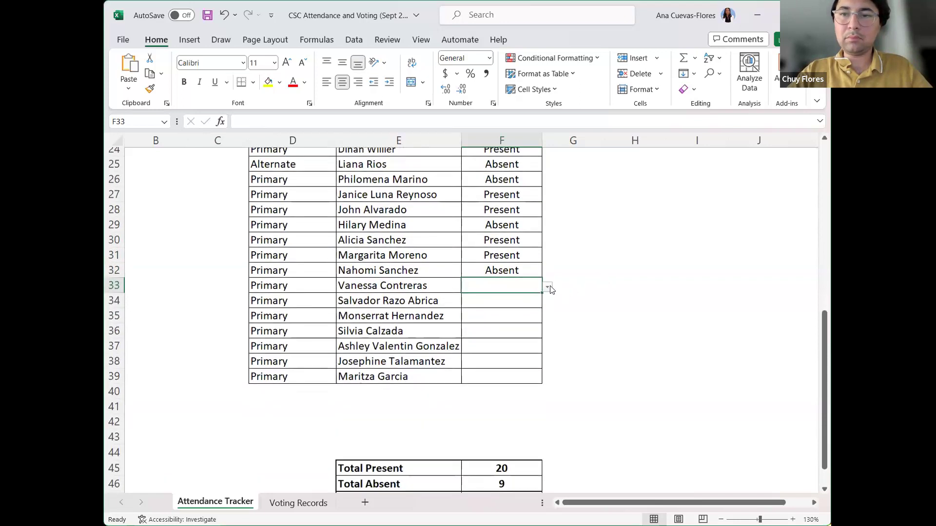
left_click(548, 288)
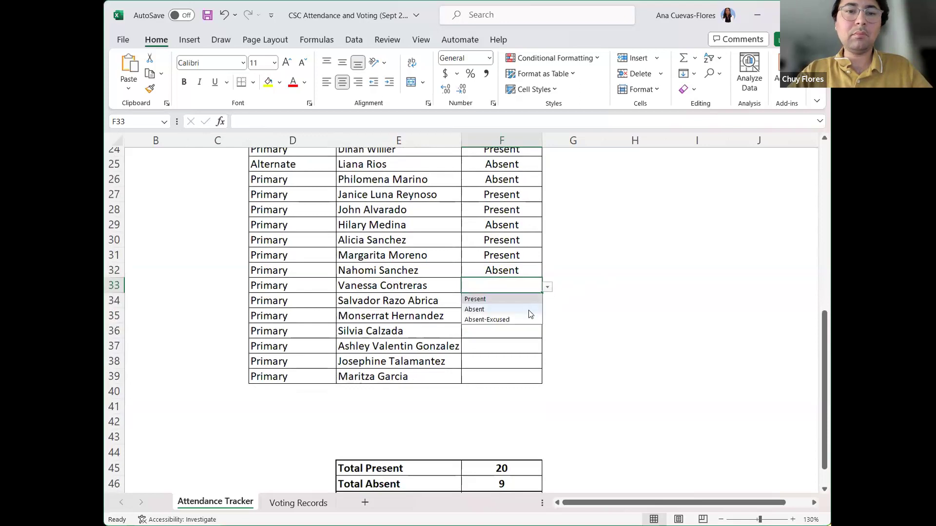
left_click(529, 310)
key("Return")
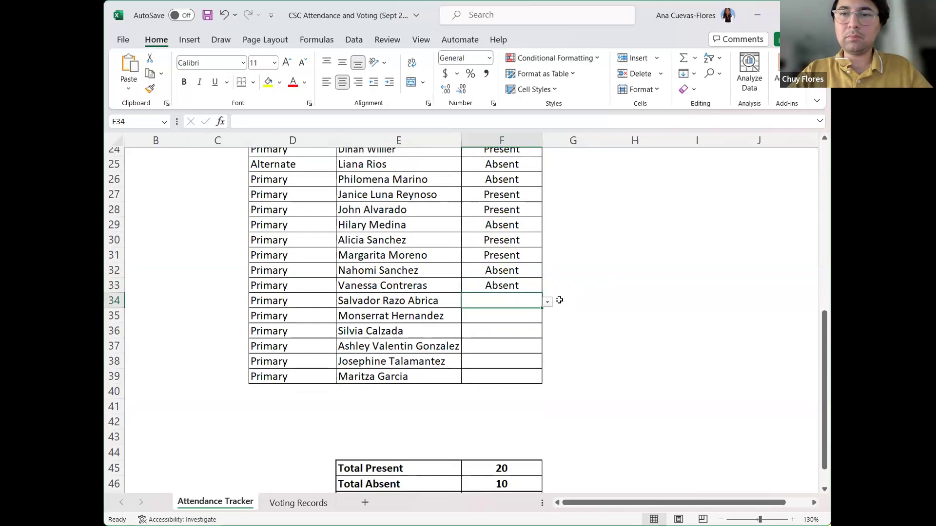
Mark the members in rows 34 and 35 as Present in the 9/26/2023 column.
left_click(548, 304)
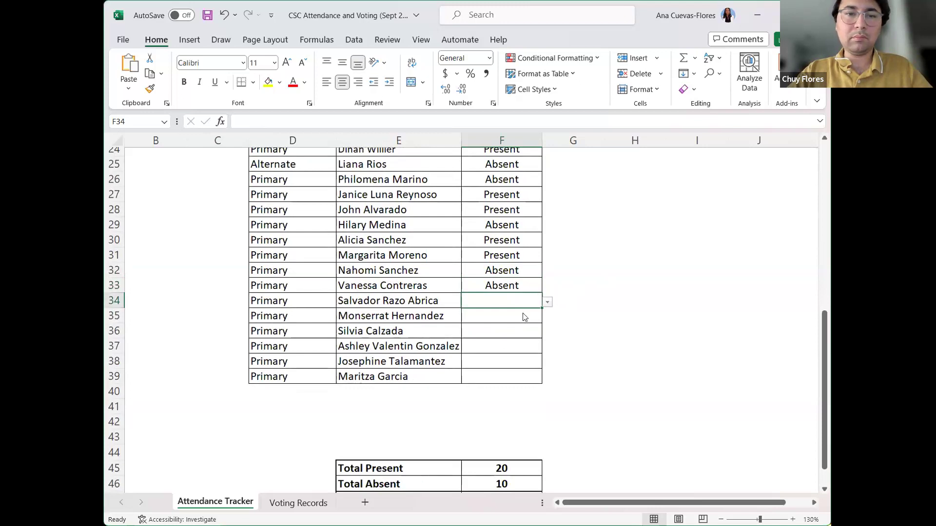
left_click(523, 312)
left_click(511, 316)
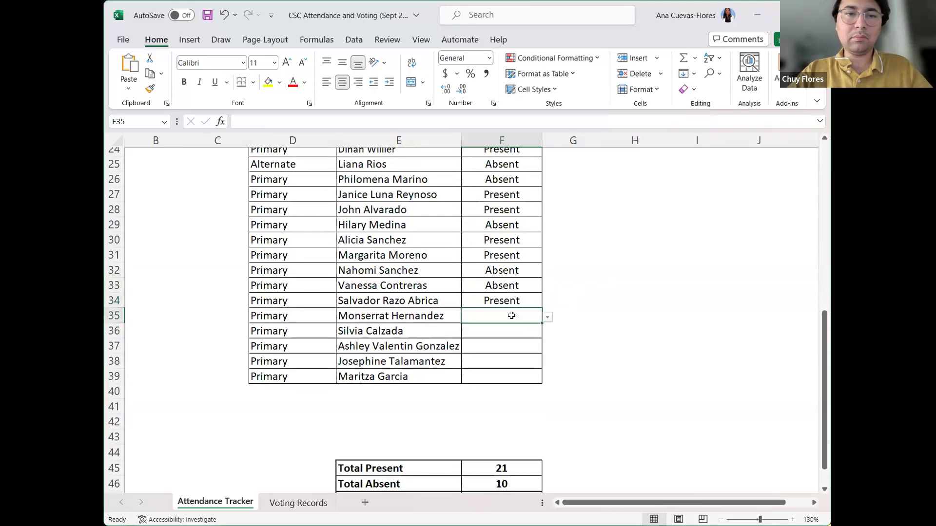
left_click(548, 317)
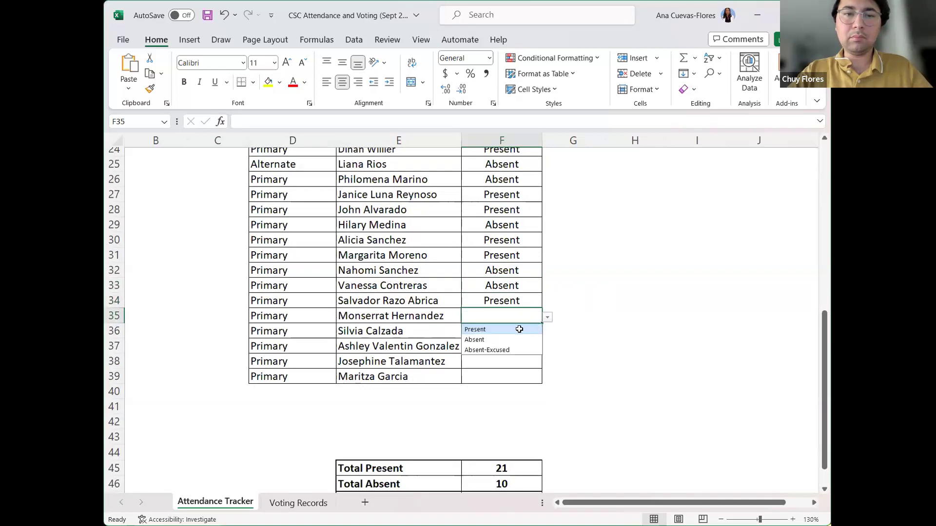
left_click(519, 329)
left_click(519, 331)
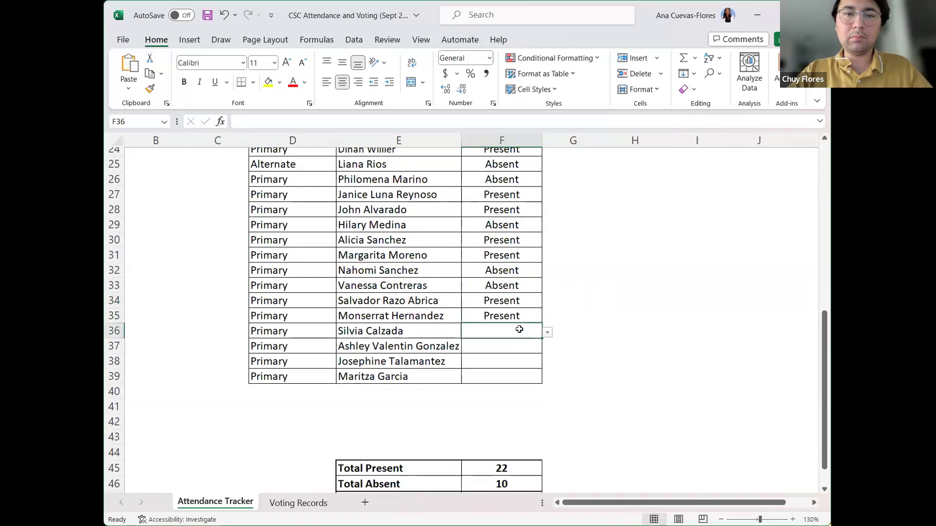
Mark the member in row 36 as Present and the member in row 37 as Absent for 9/26/2023.
left_click(548, 334)
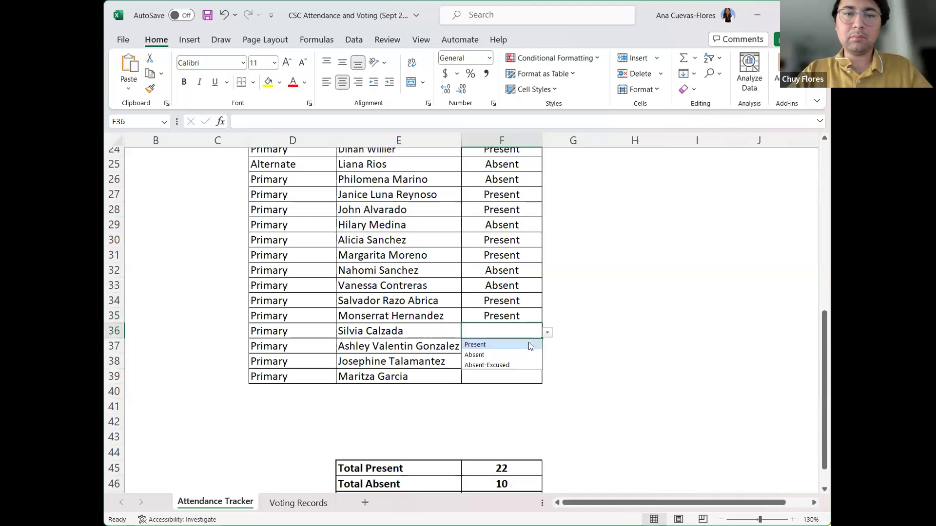
left_click(518, 345)
left_click(518, 346)
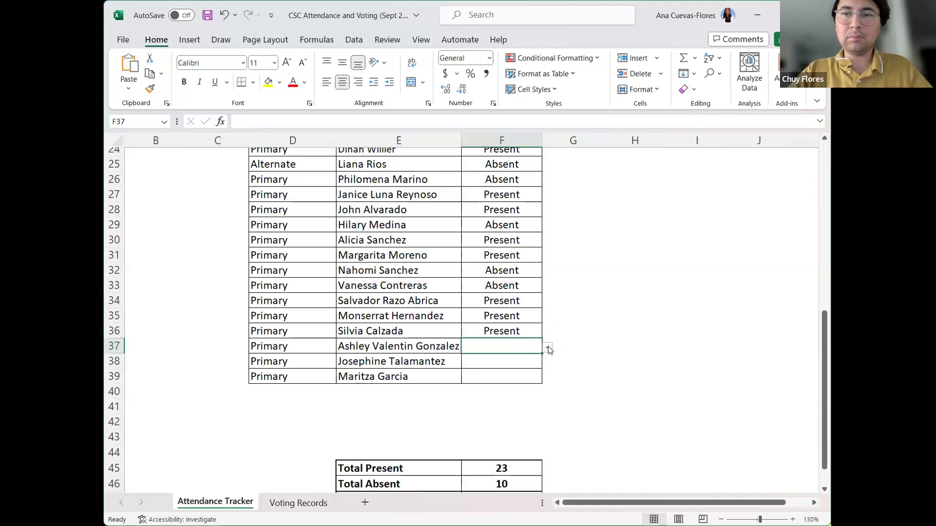
left_click(548, 349)
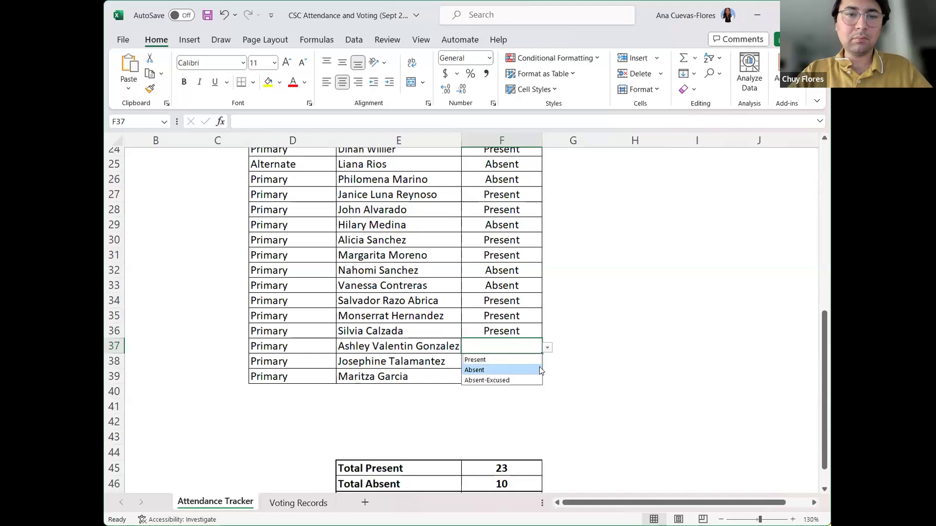
left_click(539, 369)
left_click(525, 362)
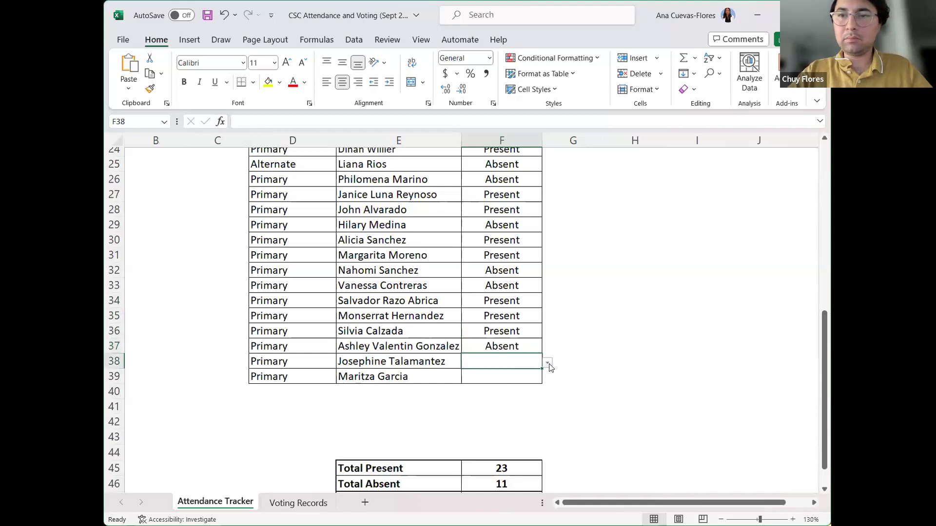
Mark the member in row 38 as Absent and the last member in row 39 as Present, and check the attendance totals and quorum status.
left_click(547, 365)
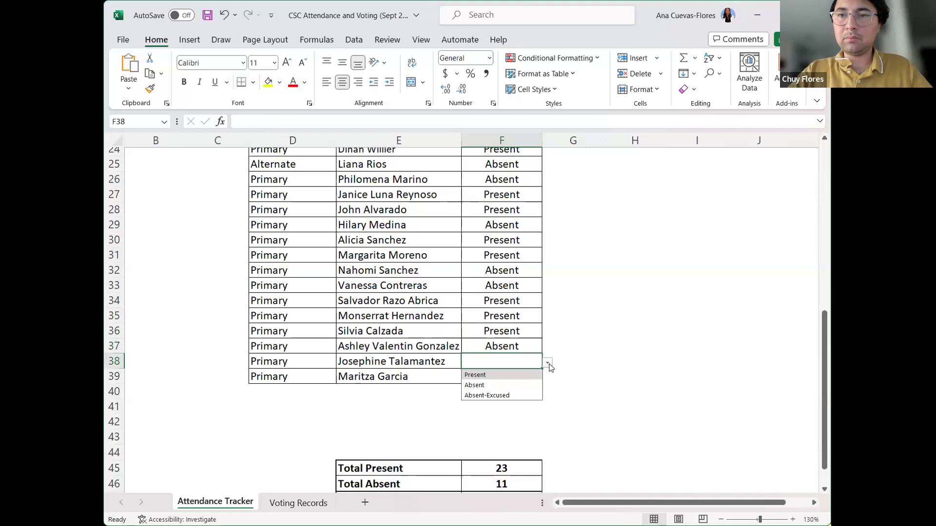
left_click(535, 386)
left_click(528, 379)
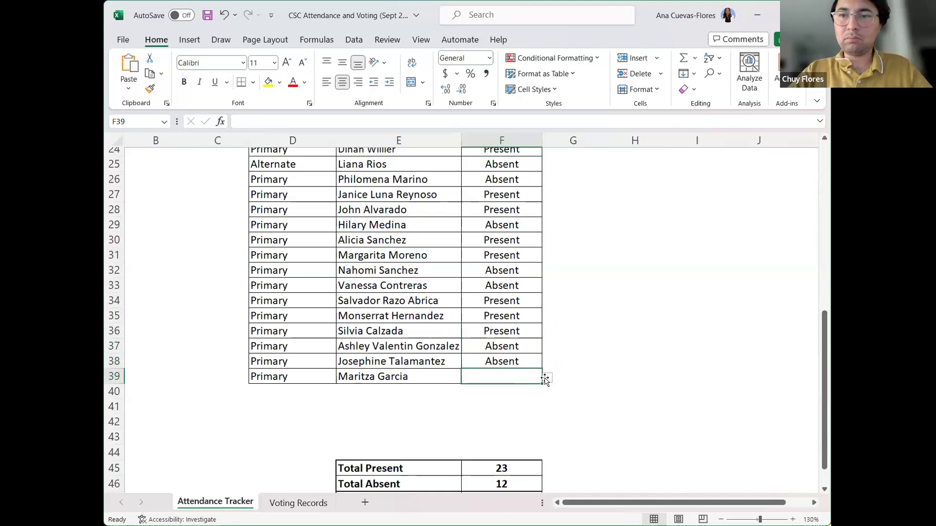
left_click(547, 378)
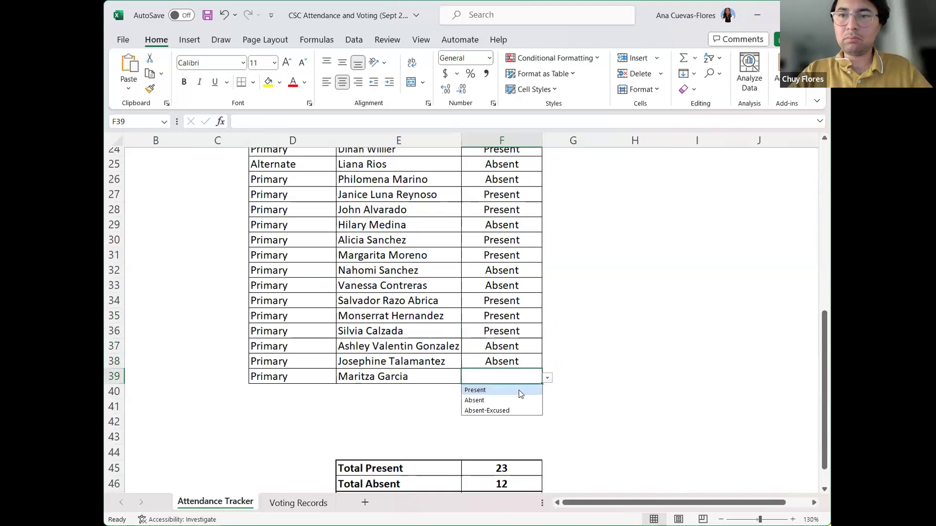
left_click(519, 390)
left_click(632, 331)
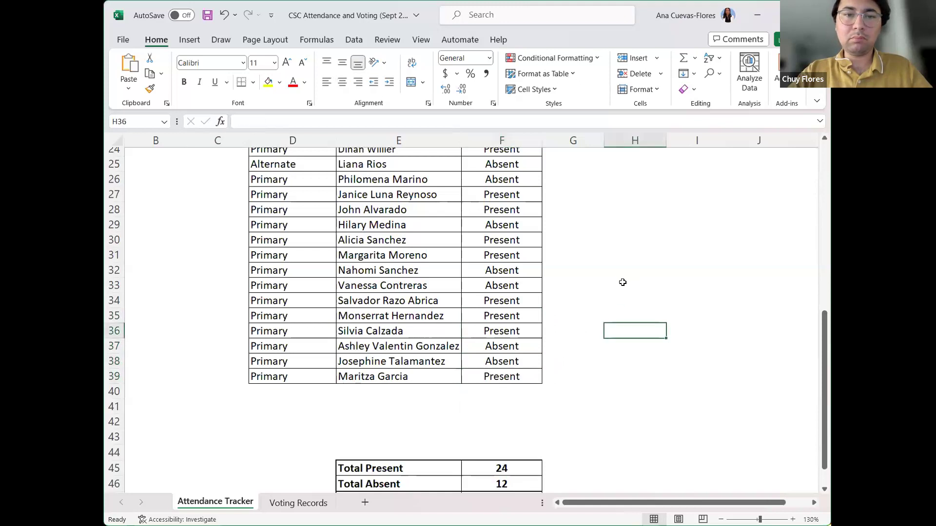
scroll(623, 282, "down", 2)
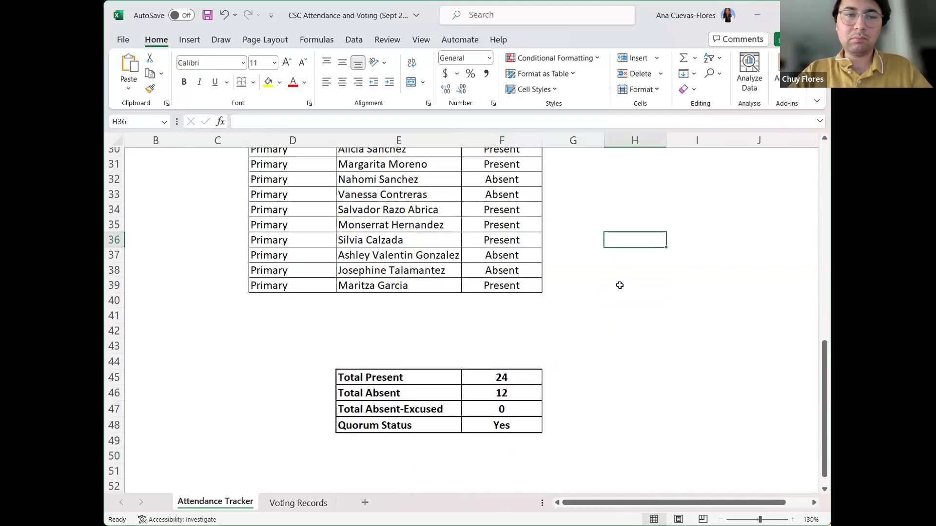
scroll(620, 285, "up", 1)
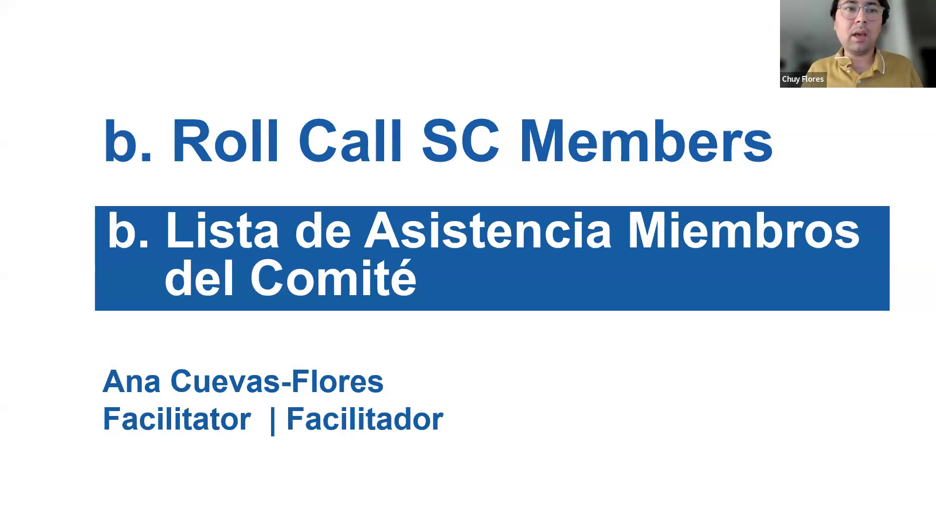
key("Right")
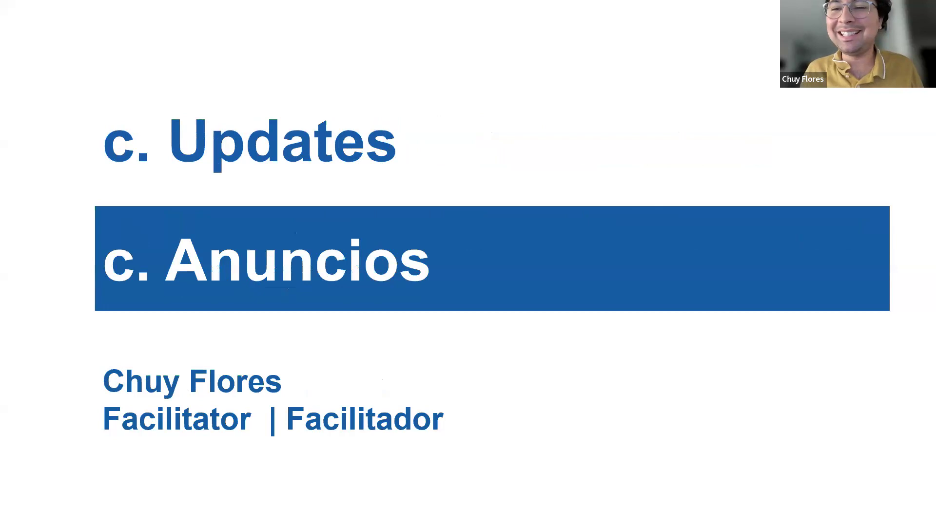